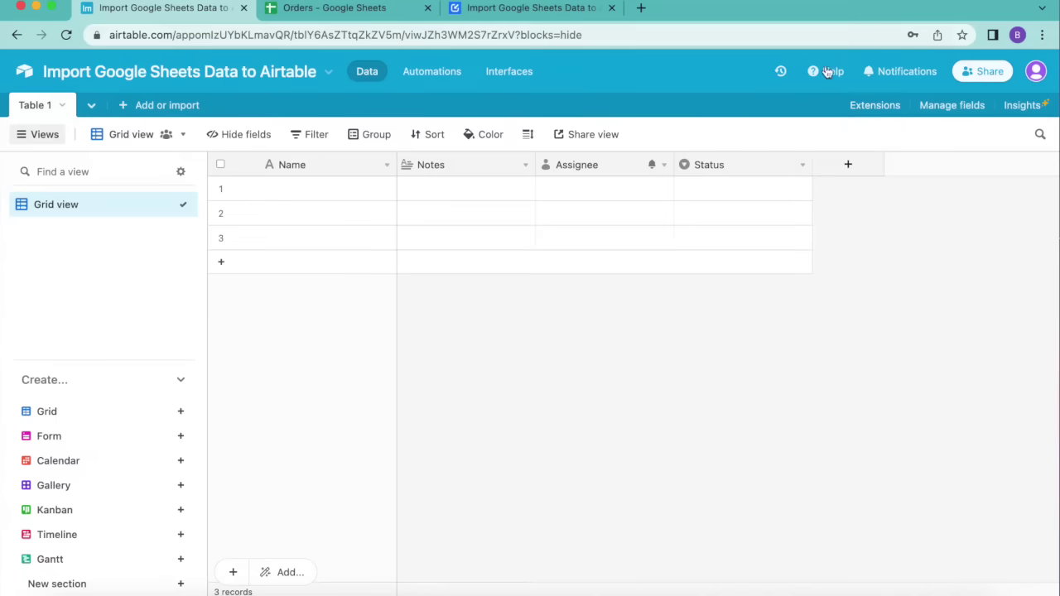
Add the Data Fetcher extension to the base from the Marketplace, found by searching 'data fet'.
left_click(873, 108)
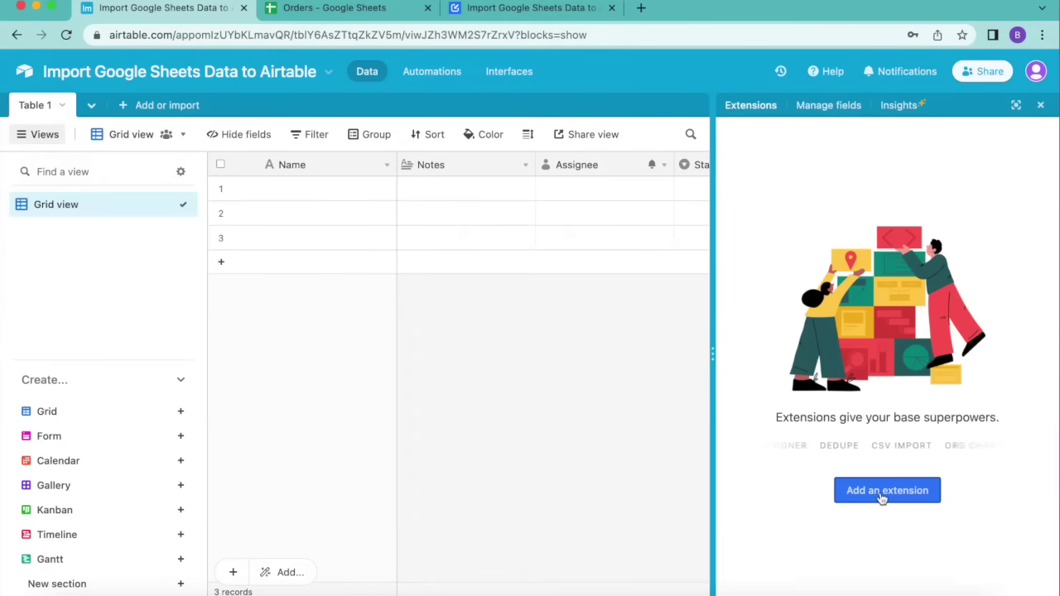
left_click(904, 496)
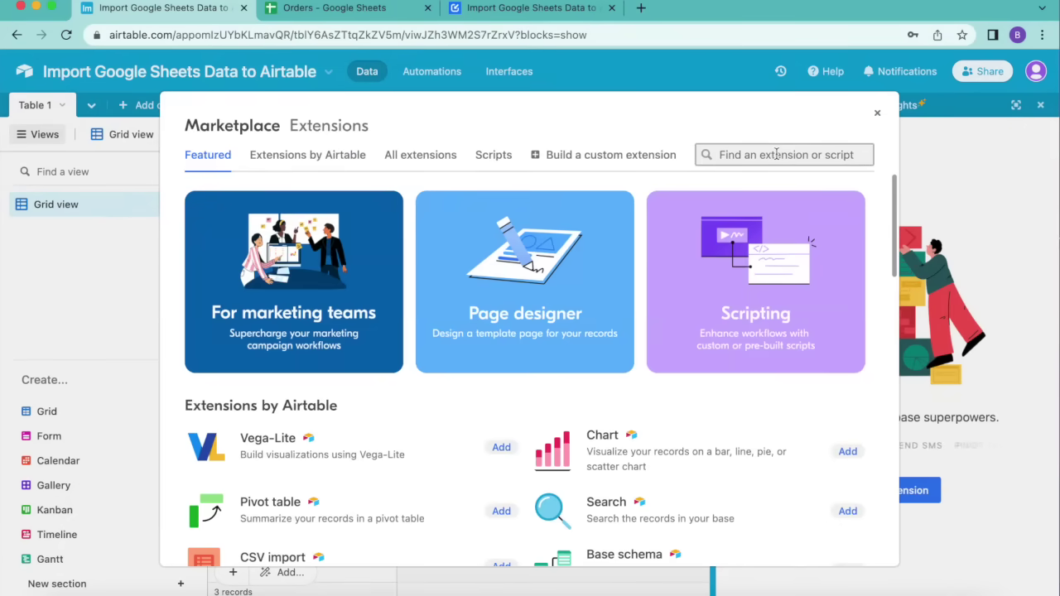
left_click(776, 155)
type("data fet")
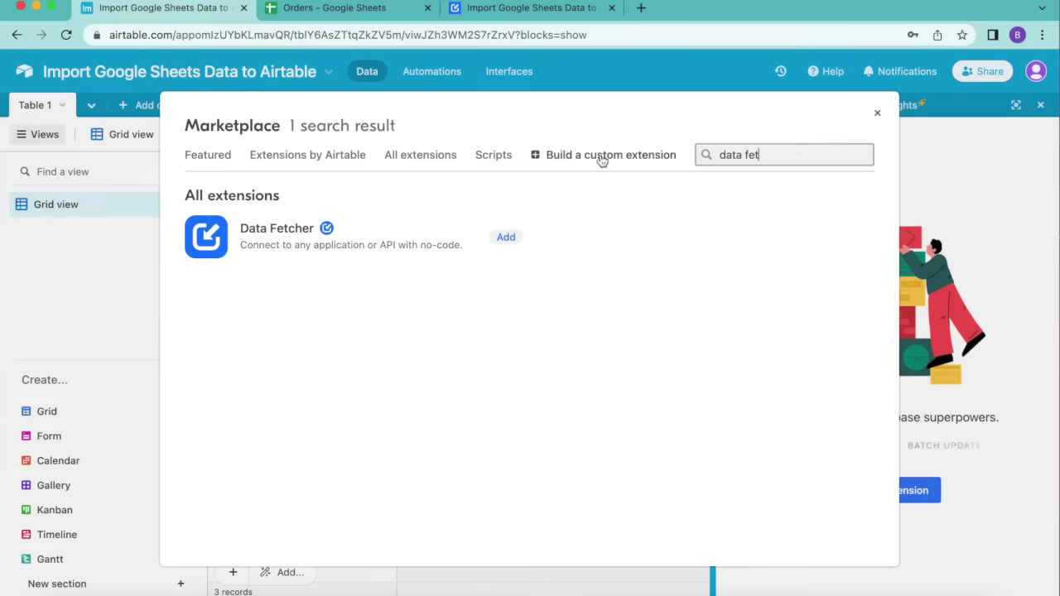
left_click(505, 241)
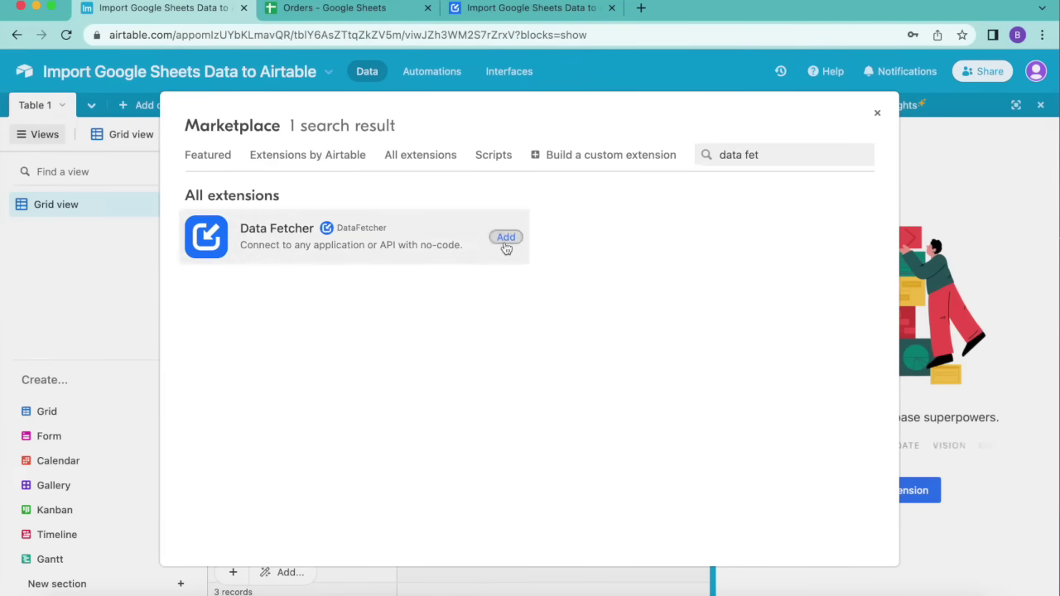
left_click(629, 441)
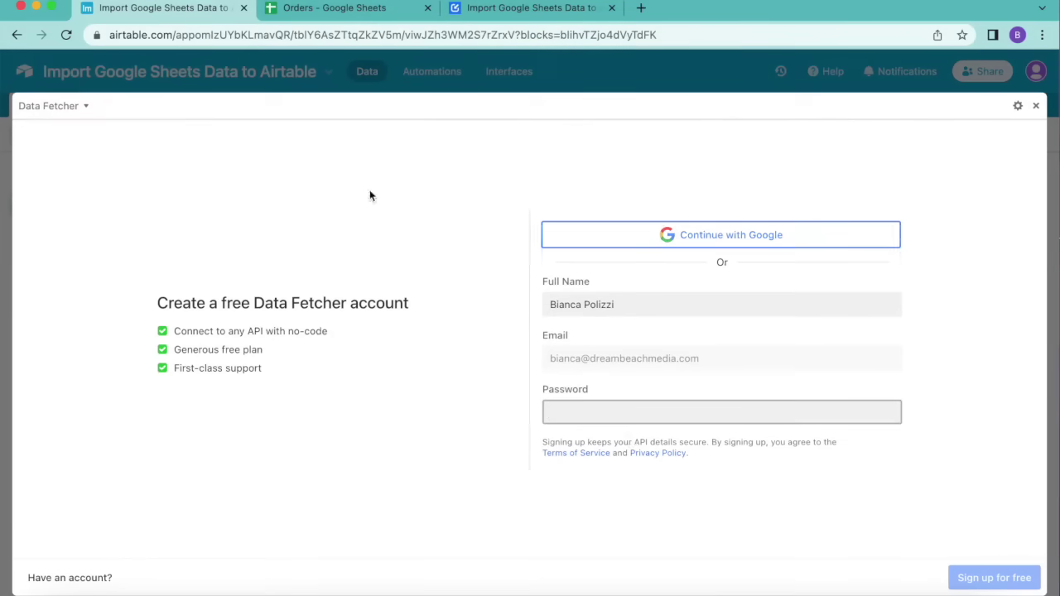
Sign up for Data Fetcher with Google and create a first request named 'Fetch Google Sheets Data'.
left_click(736, 236)
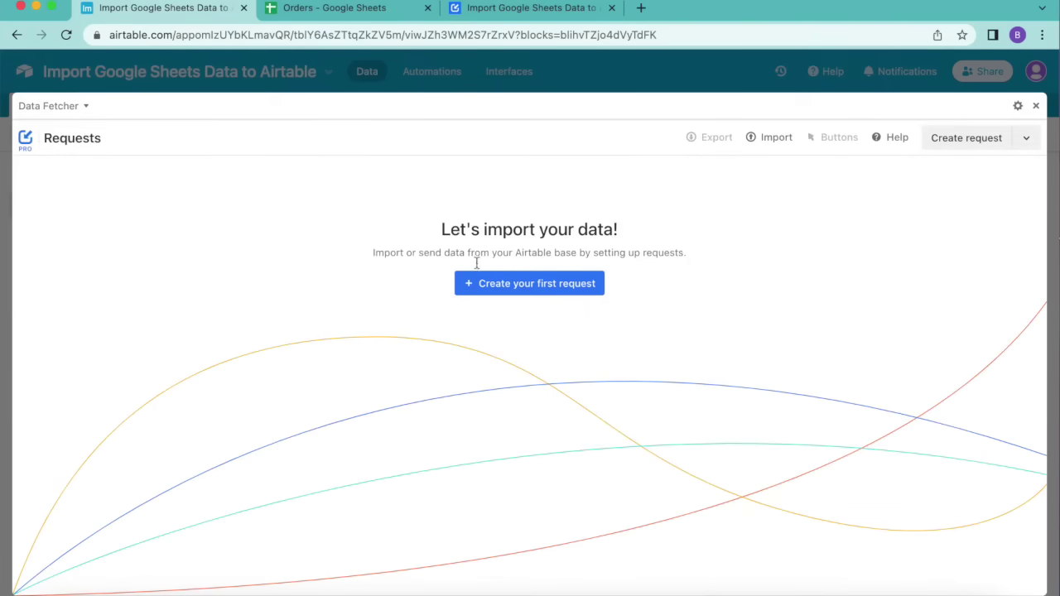
left_click(534, 286)
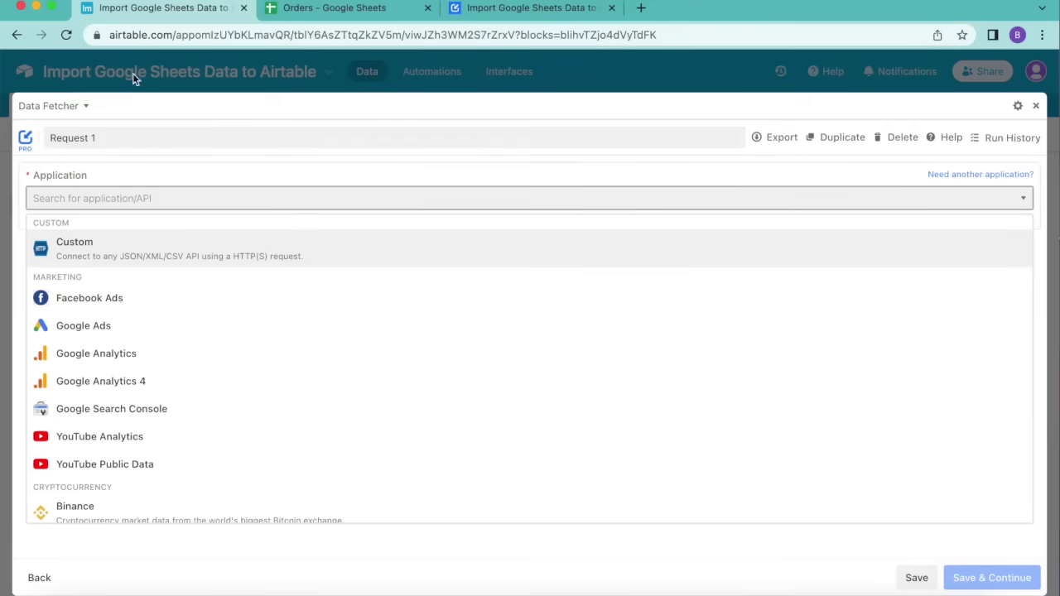
left_click(110, 138)
key("super+a")
type("Fetch Google Sheets Data")
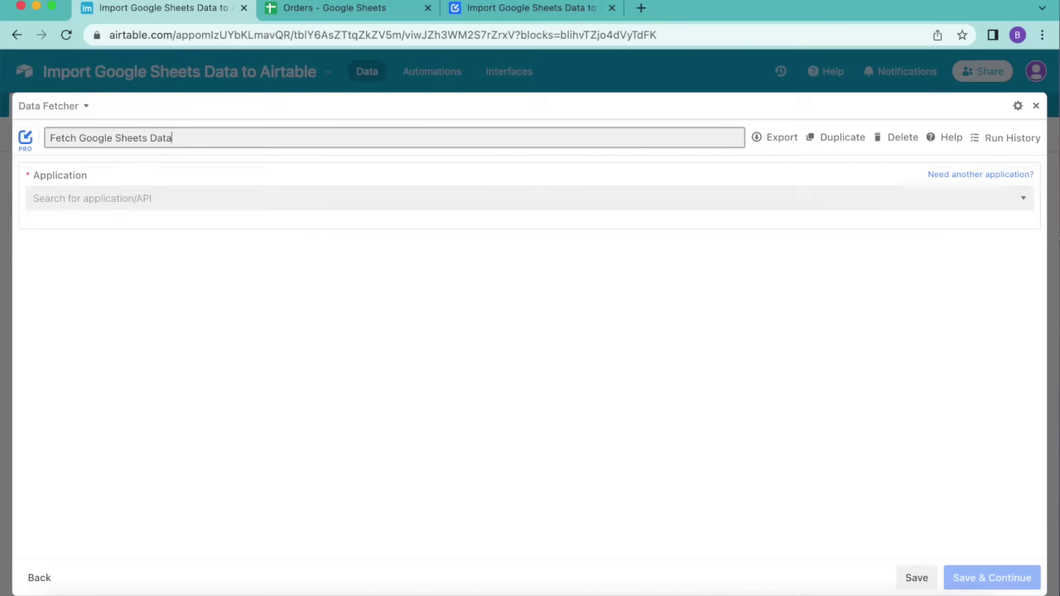
Set the request's application to Google Sheets and start a new Google Sheets connection.
left_click(93, 197)
type("g")
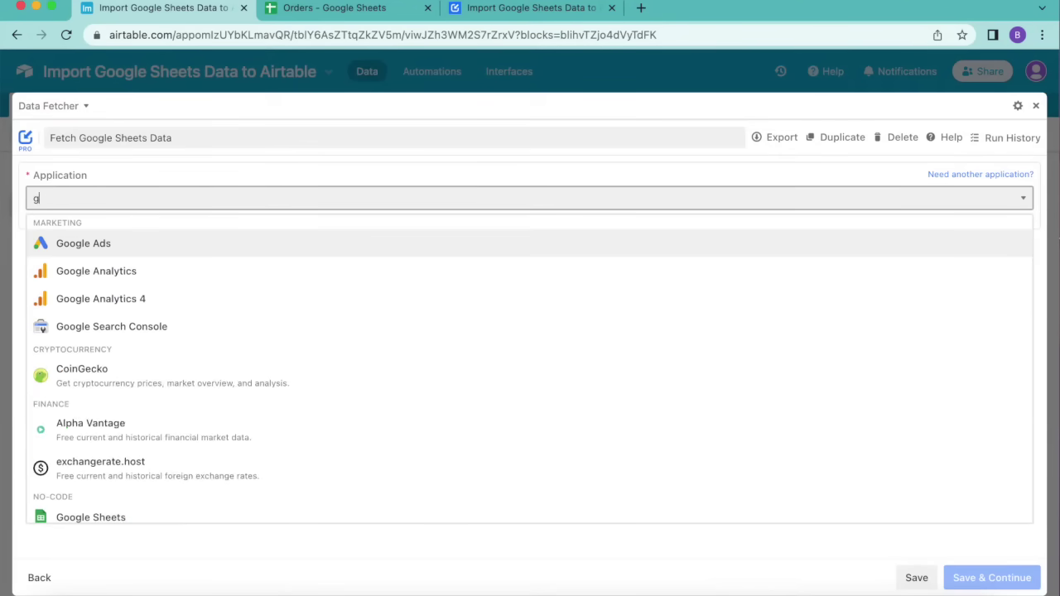
type("oogle")
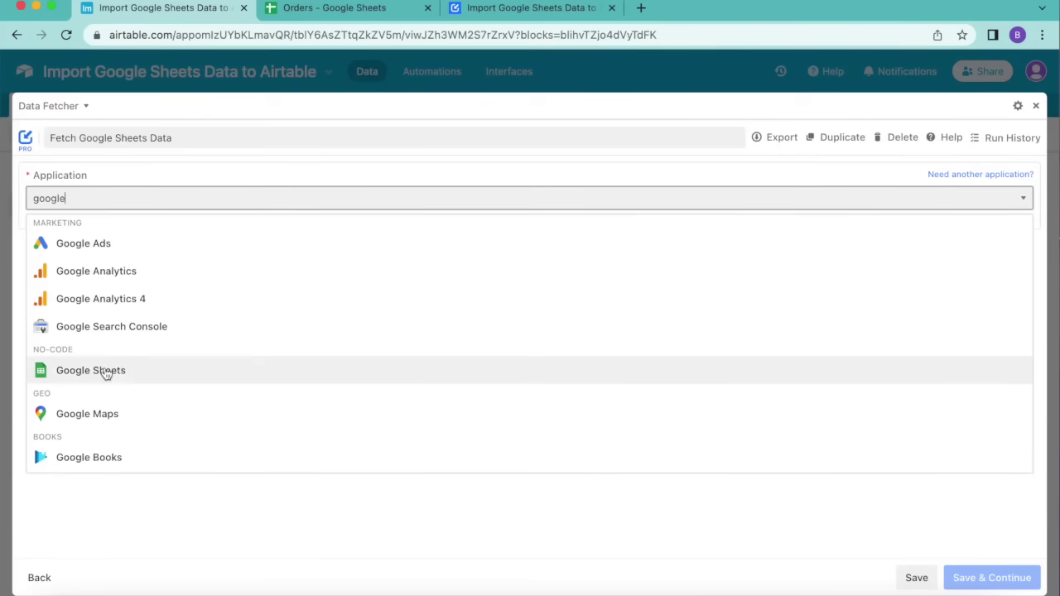
left_click(105, 371)
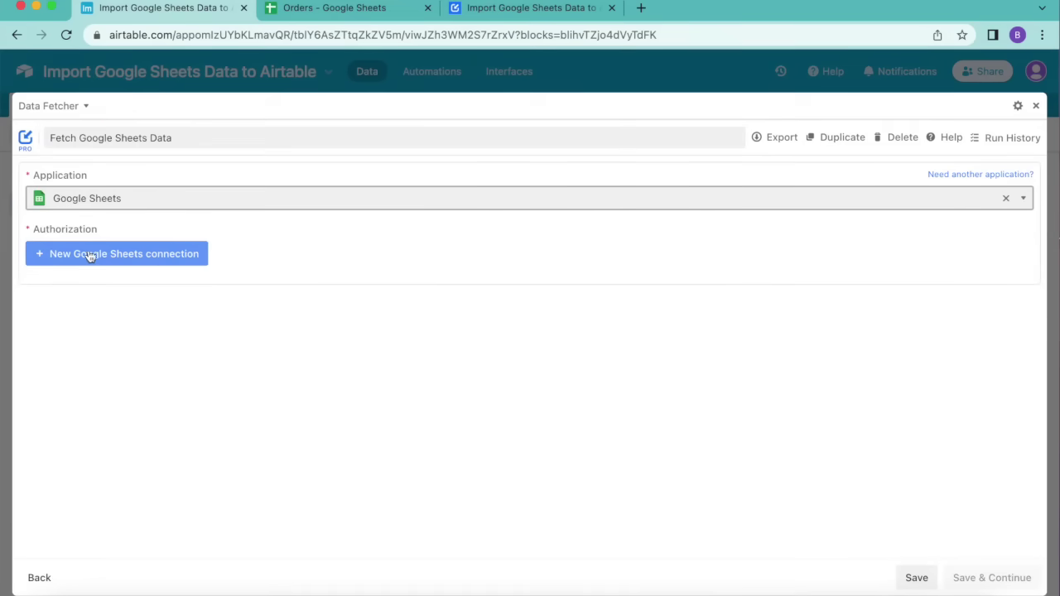
left_click(87, 255)
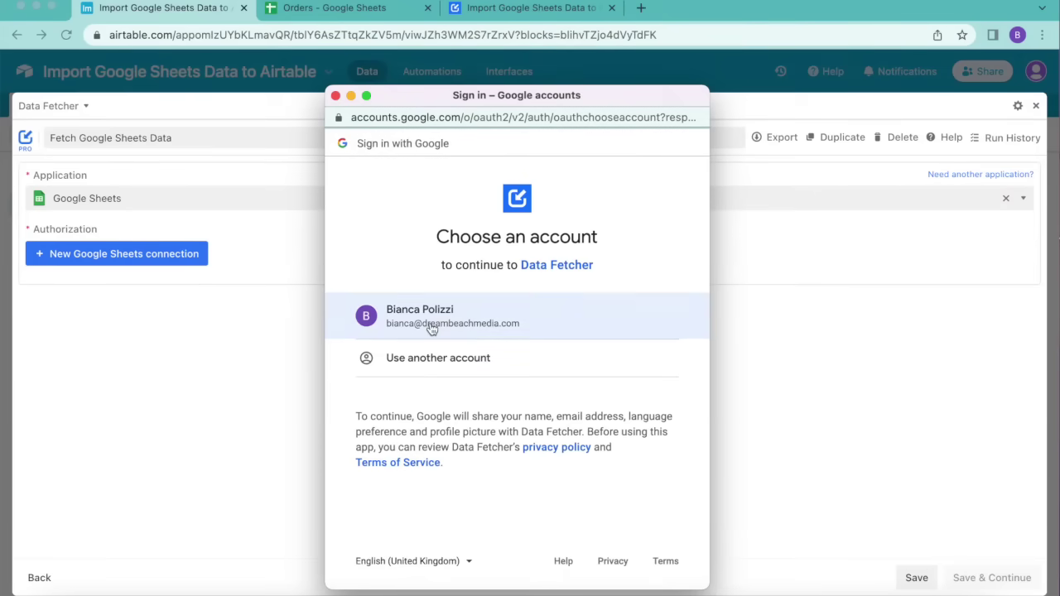
Authorize the Google account for Data Fetcher, granting Google Drive file and Sheets editing access.
left_click(431, 327)
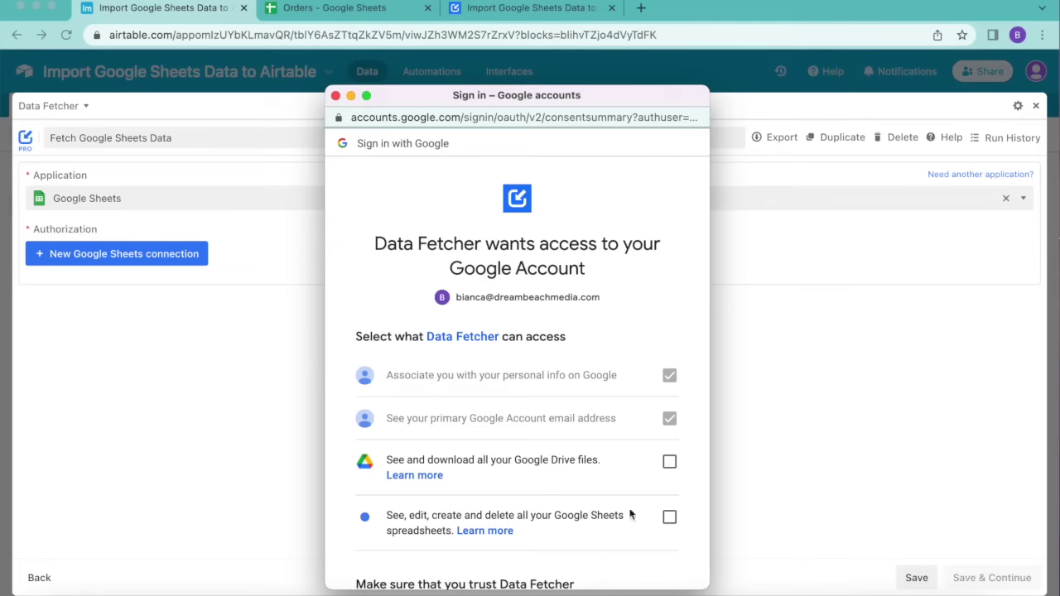
left_click(669, 461)
left_click(670, 519)
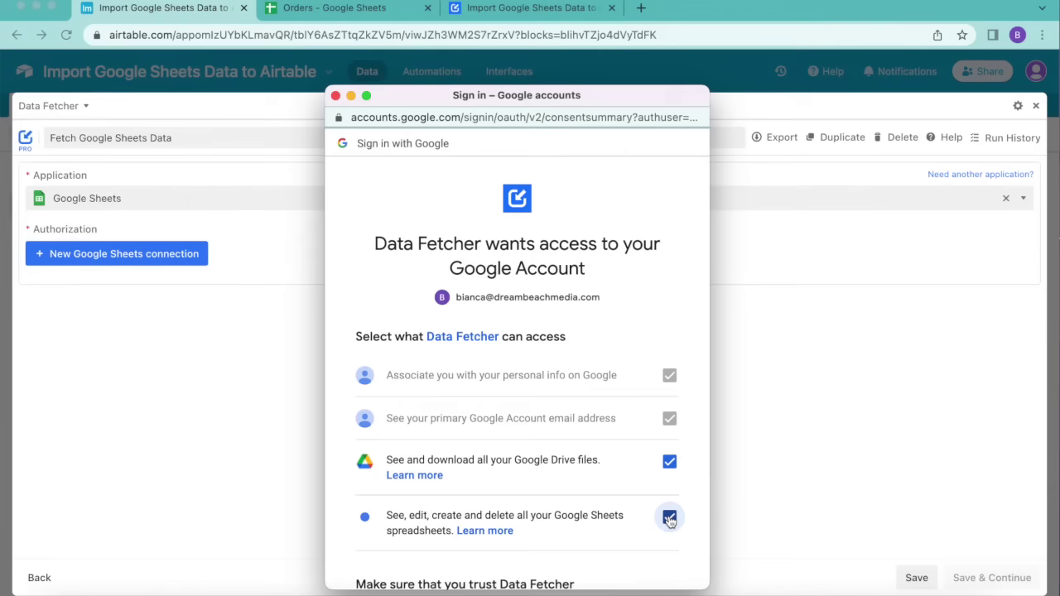
scroll(669, 521, "down", 3)
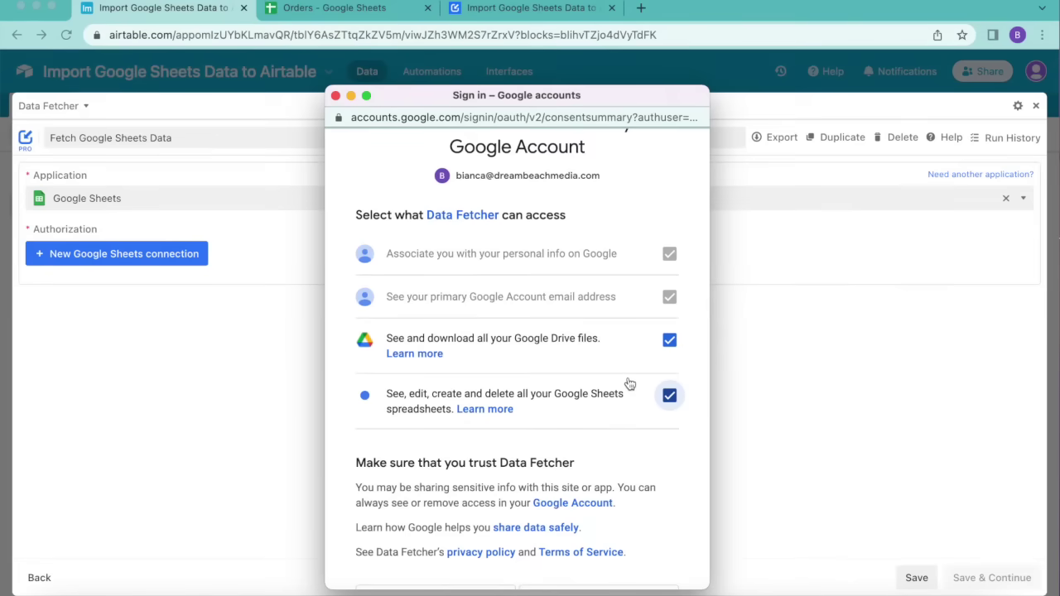
scroll(620, 445, "down", 3)
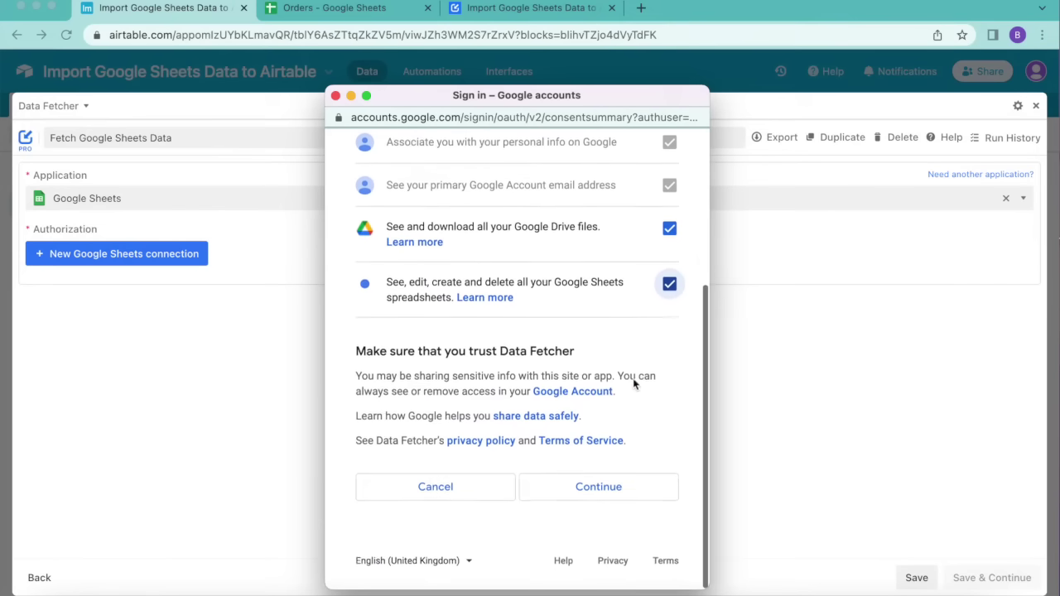
left_click(635, 486)
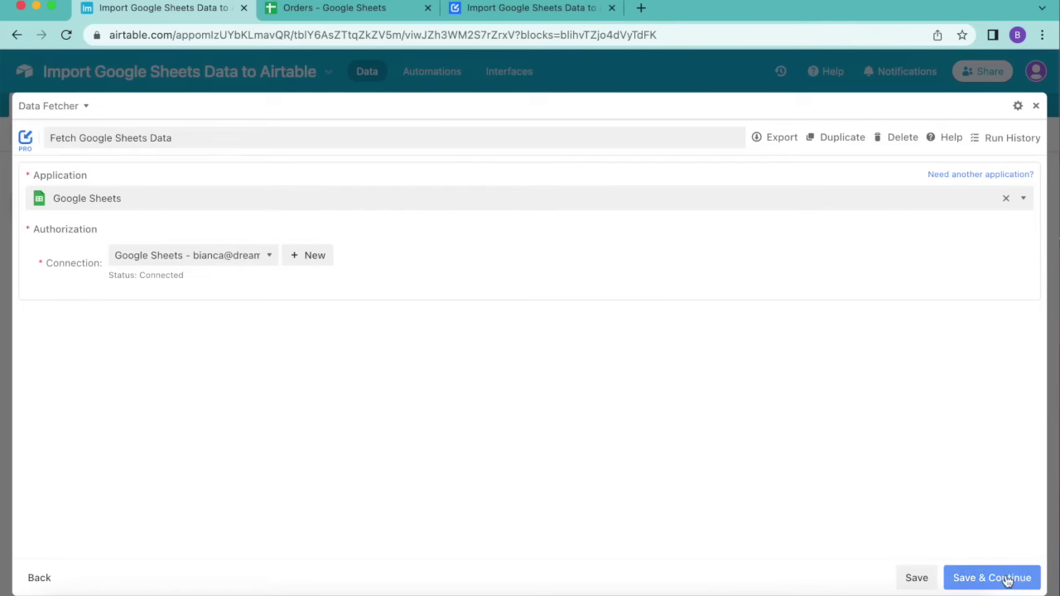
Save the connection and select the Orders spreadsheet as the request's source.
left_click(1007, 580)
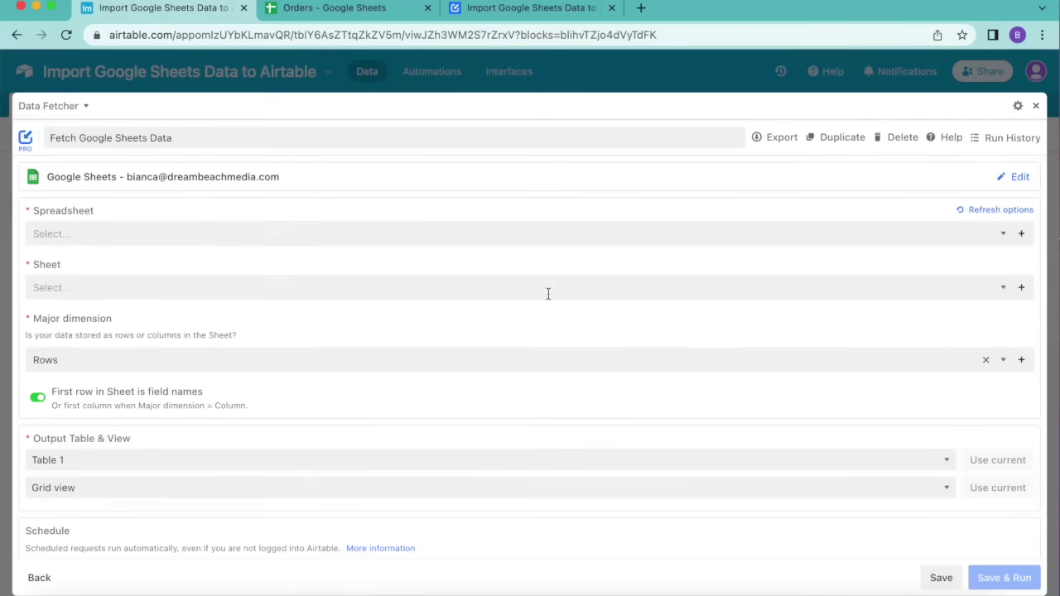
left_click(481, 236)
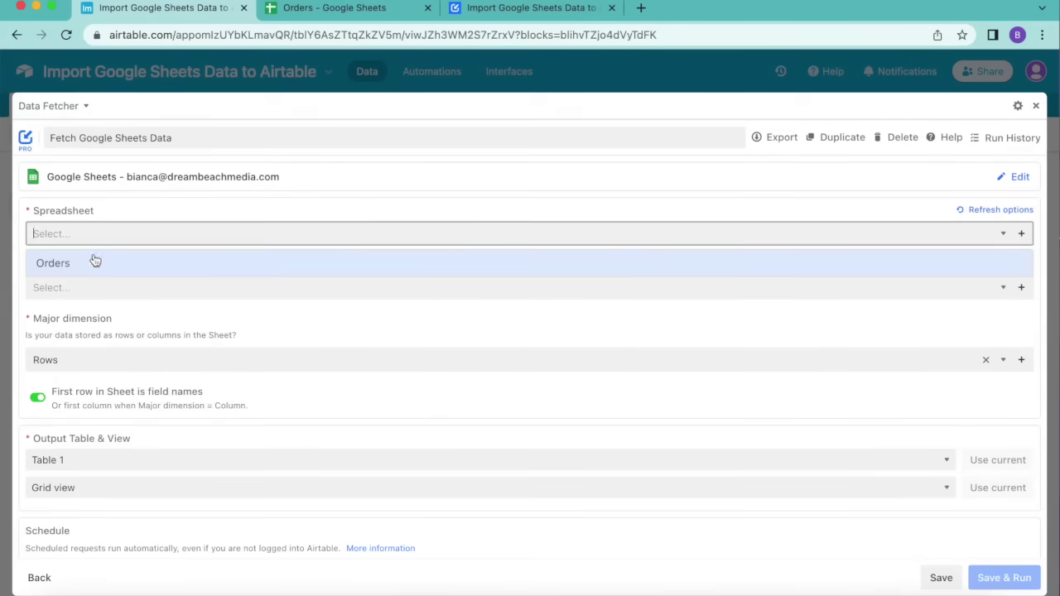
left_click(99, 263)
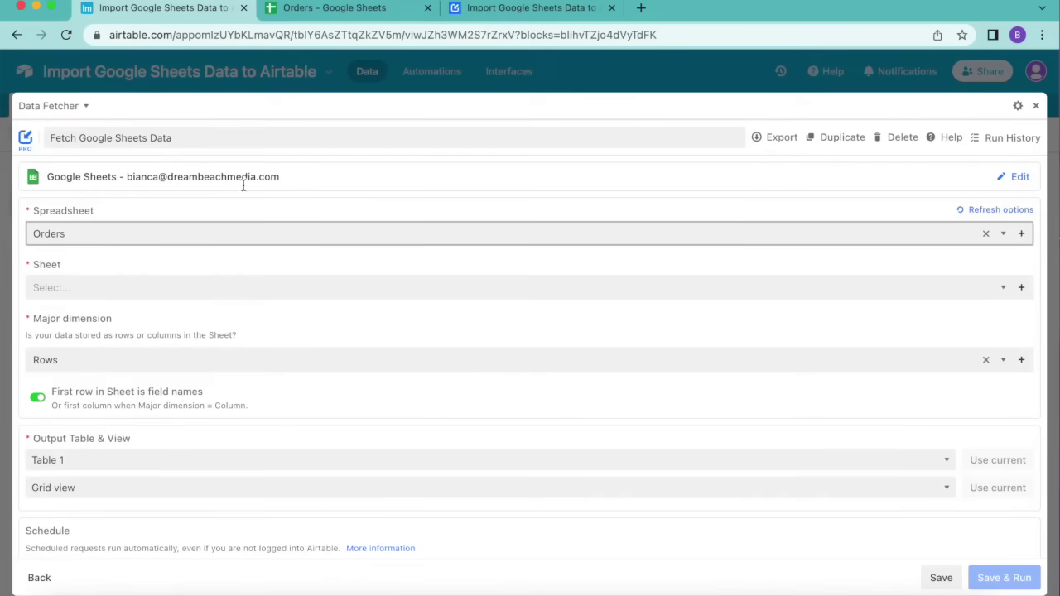
left_click(320, 8)
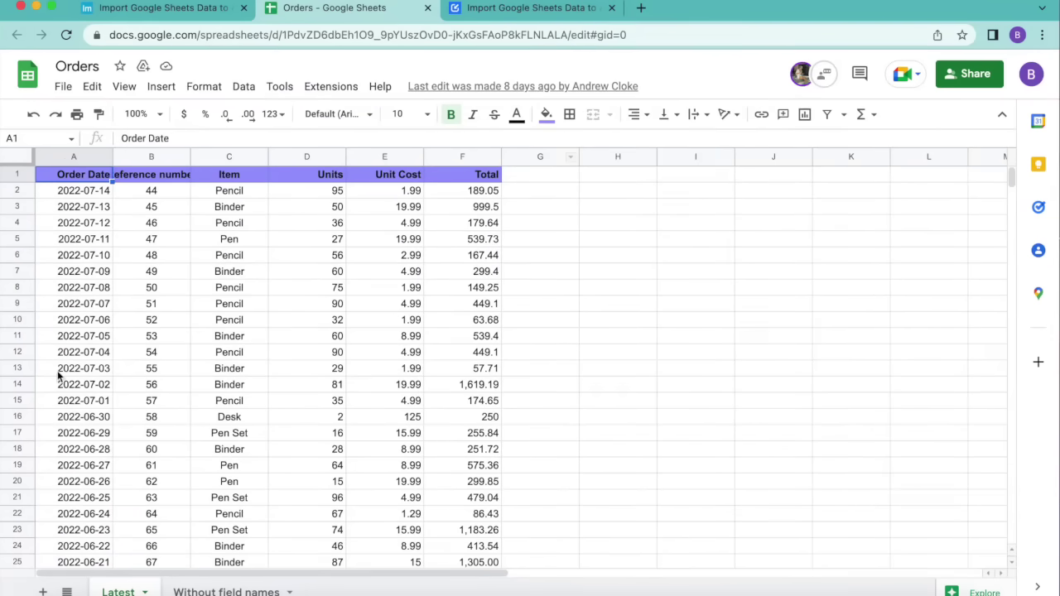
left_click(178, 8)
left_click(81, 268)
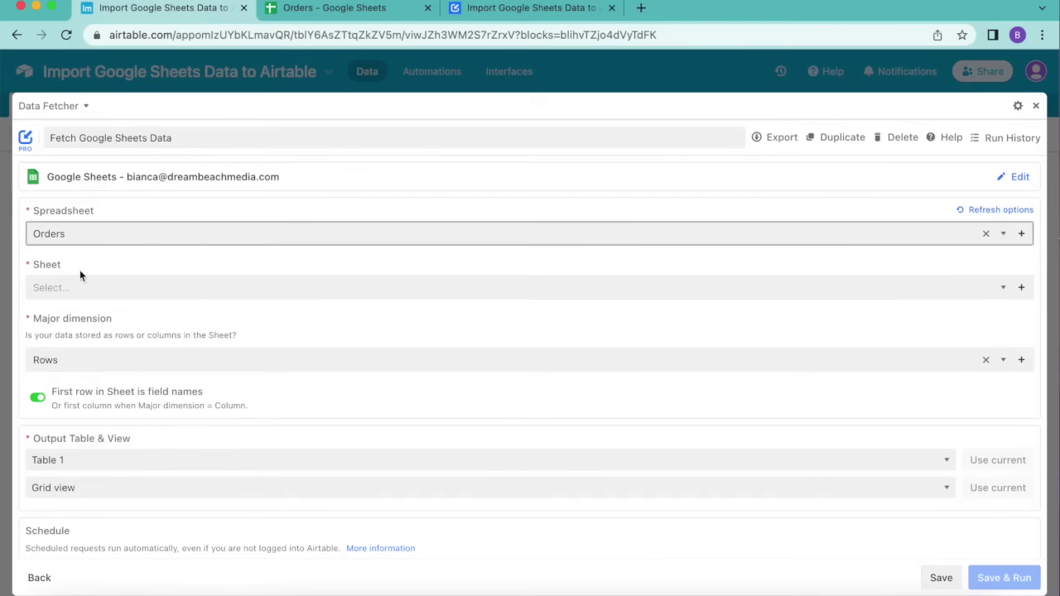
Set Sheet to Latest and Major dimension to Rows, keeping 'First row is field names' on.
left_click(150, 292)
left_click(125, 319)
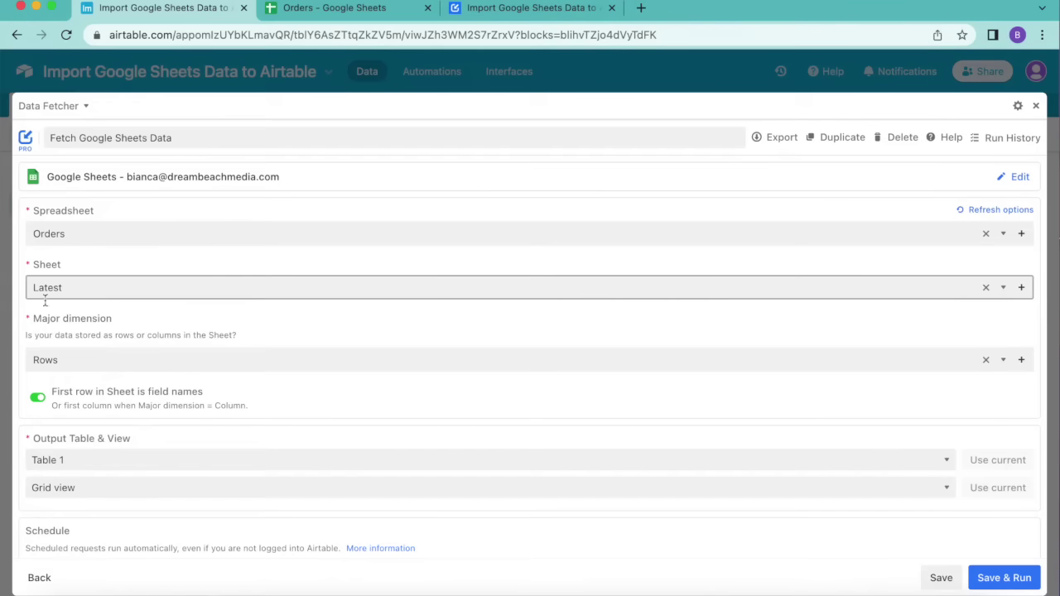
left_click(113, 357)
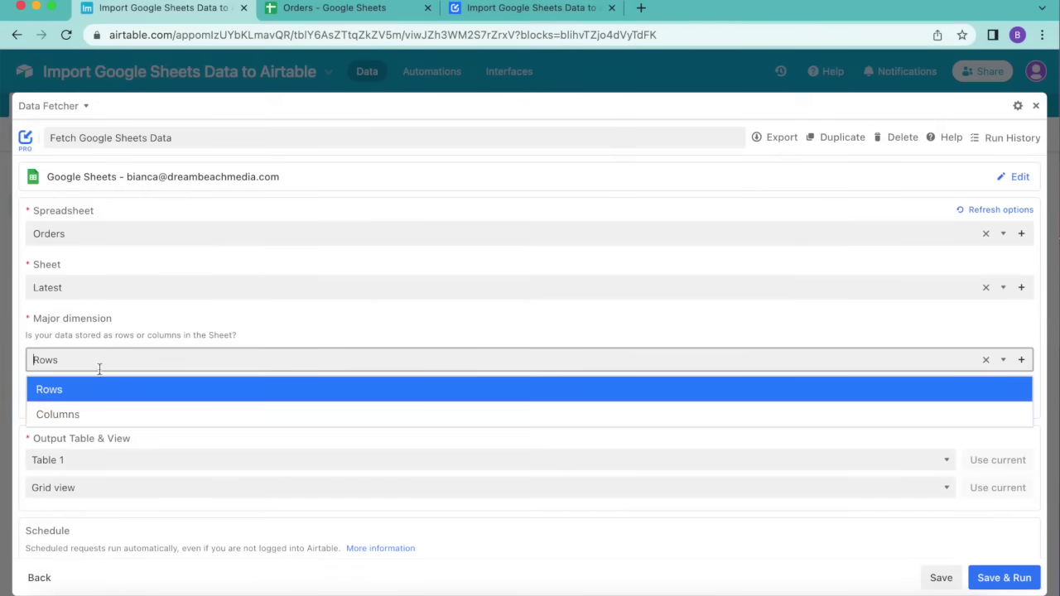
left_click(60, 391)
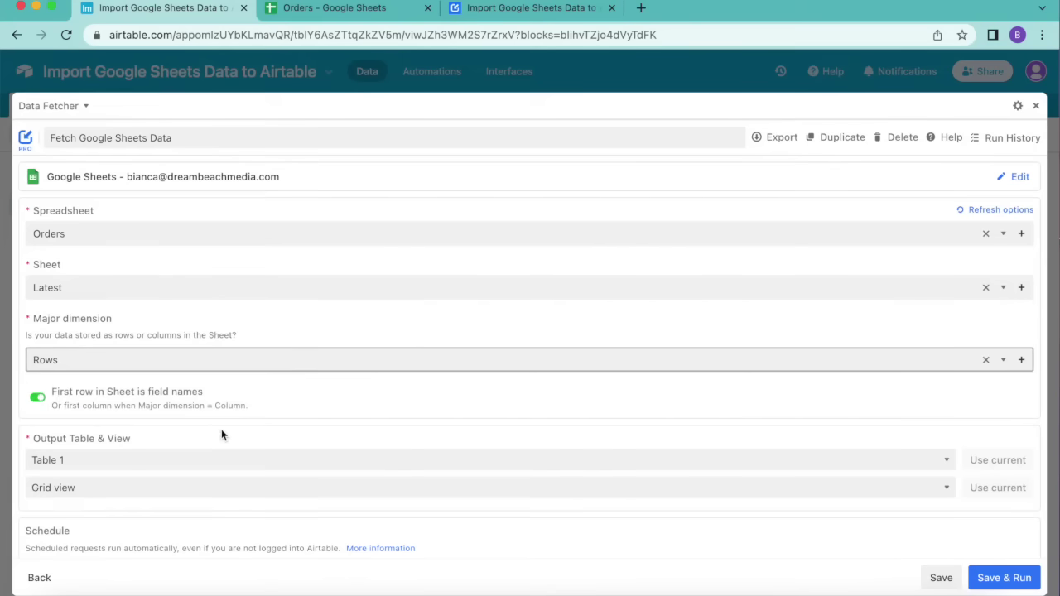
scroll(221, 430, "down", 2)
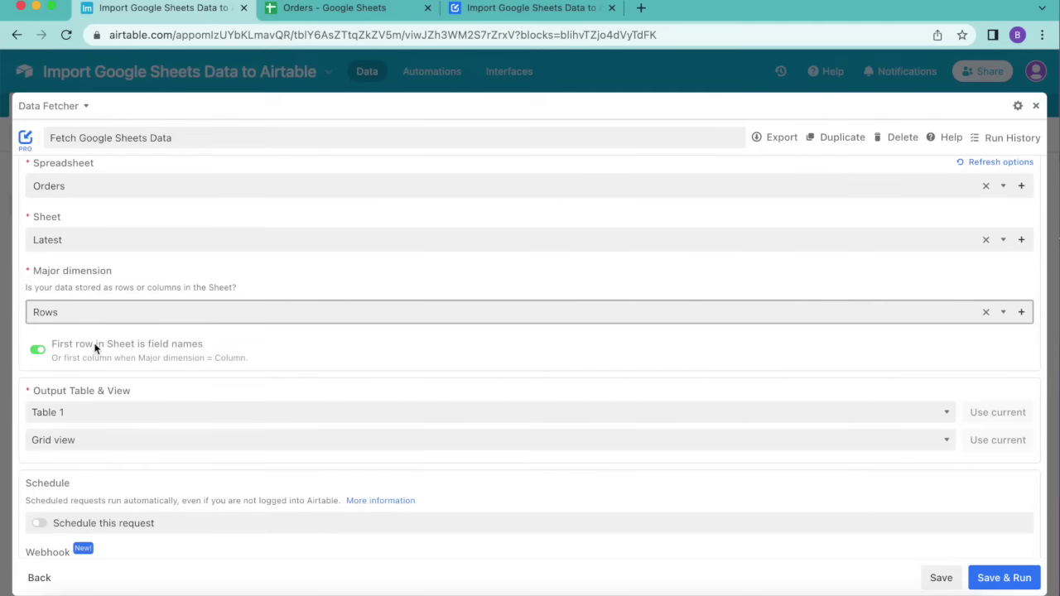
left_click(39, 351)
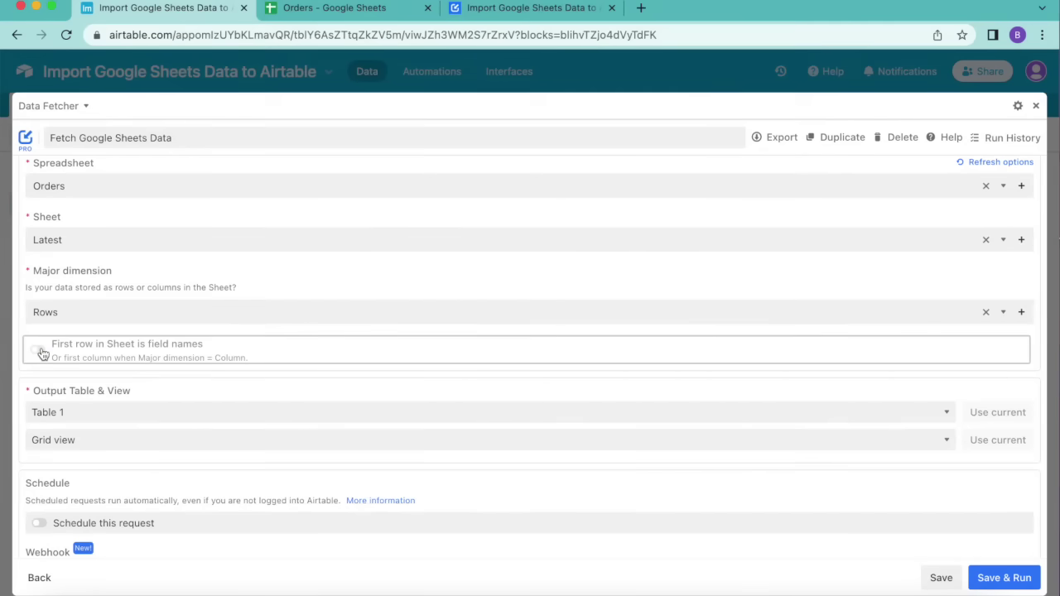
left_click(39, 351)
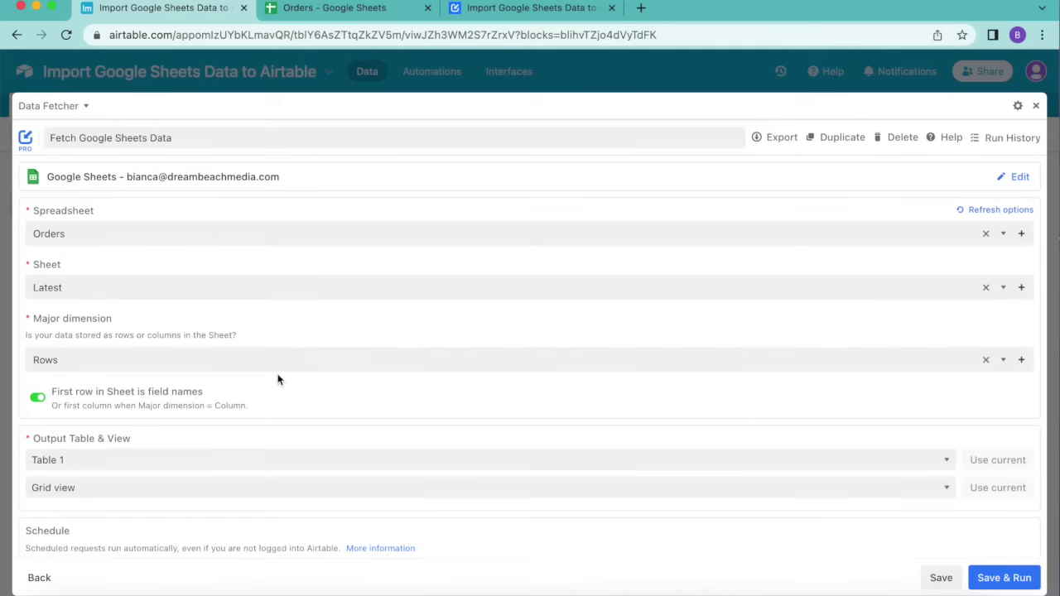
left_click(351, 8)
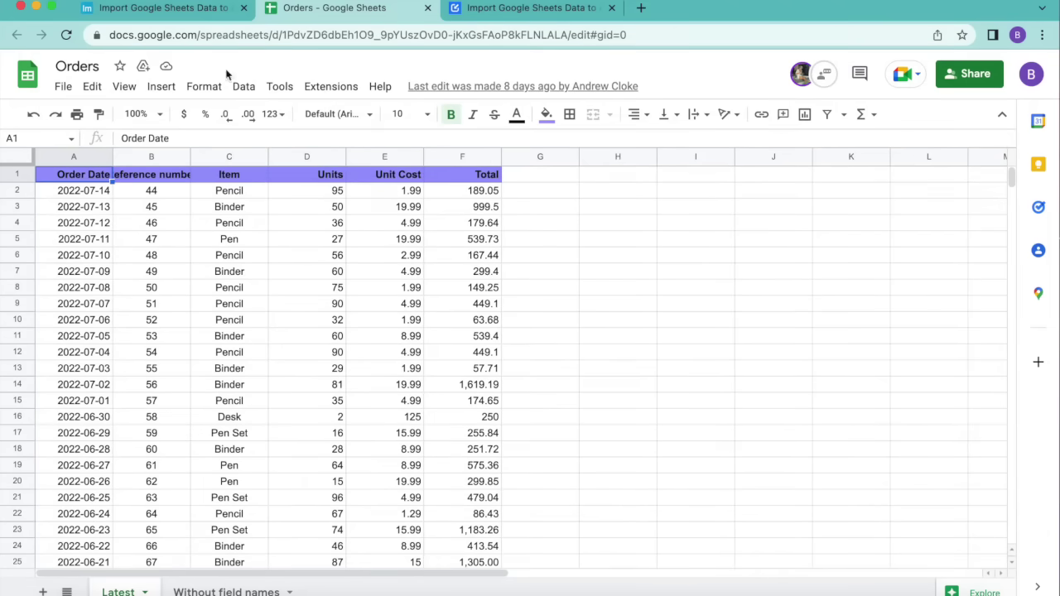
left_click(199, 10)
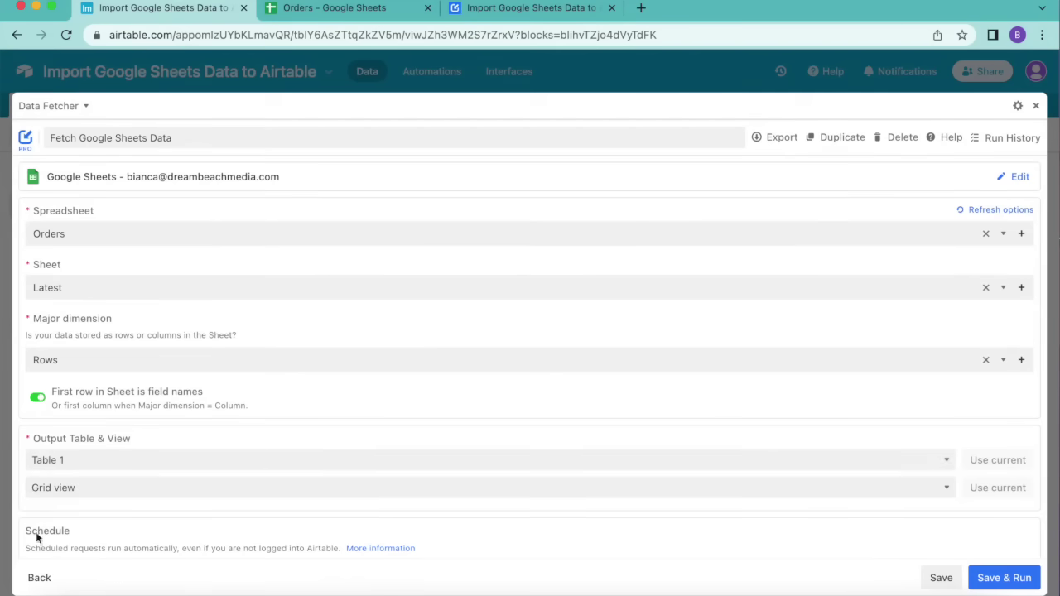
Keep Table 1 as the output table, then Save & Run, accepting the update warning.
left_click(119, 461)
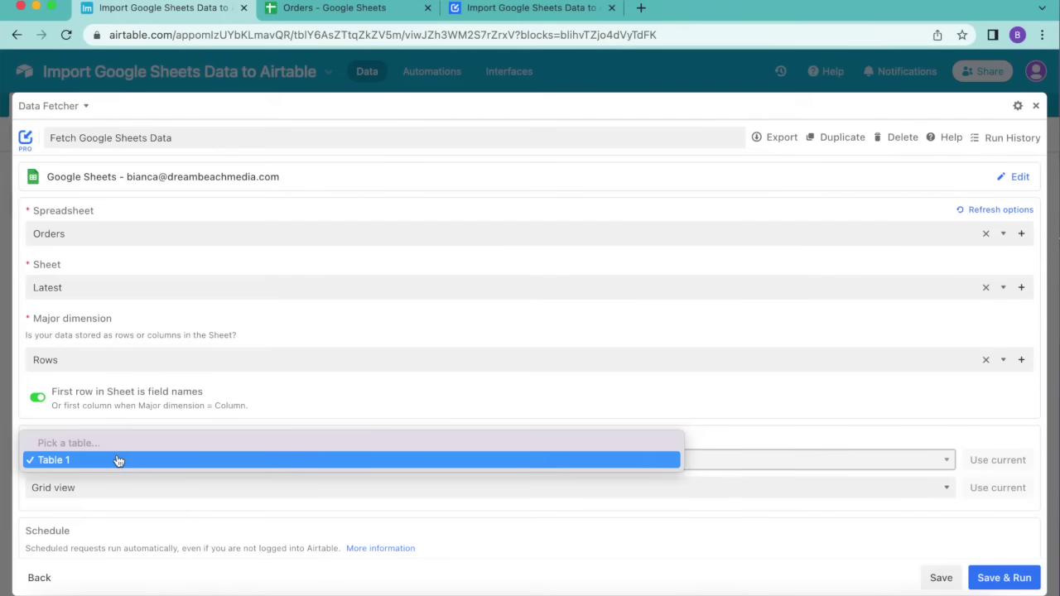
left_click(214, 418)
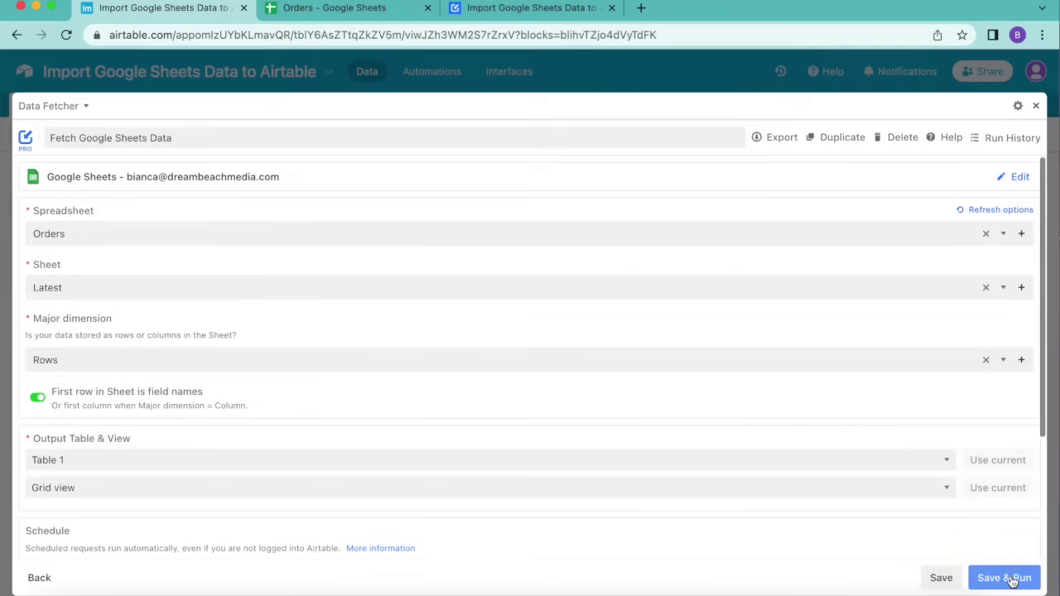
left_click(1006, 578)
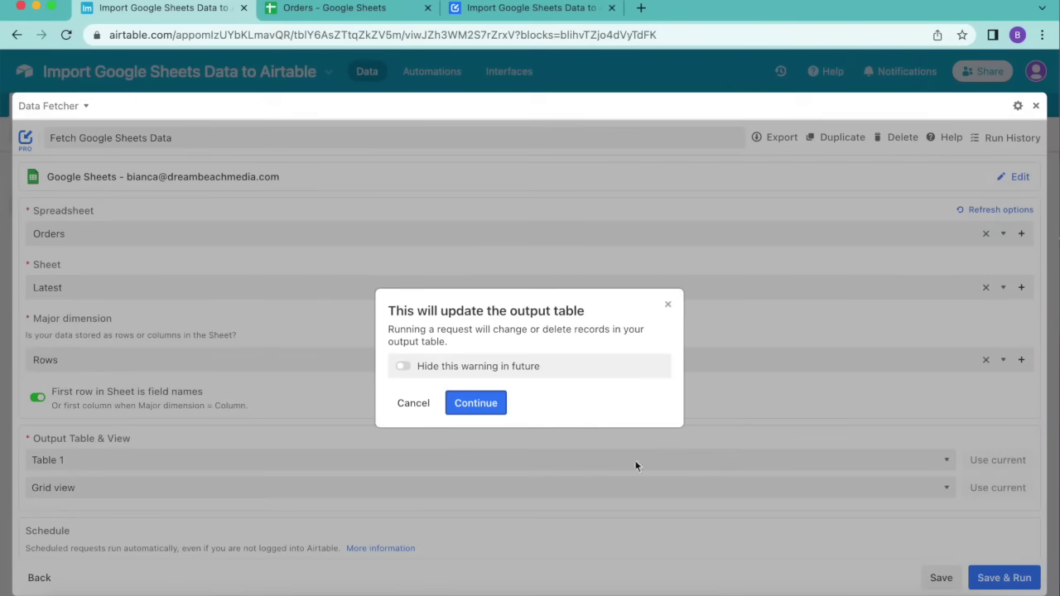
left_click(475, 402)
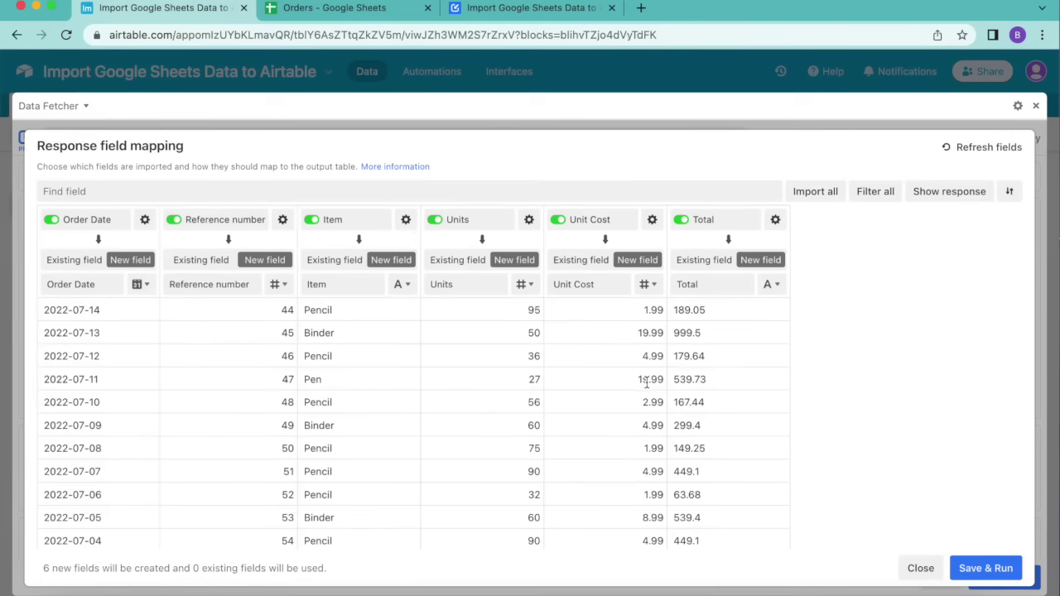
Include all six Orders columns as new fields in the response field mapping.
left_click(682, 222)
left_click(681, 221)
left_click(888, 191)
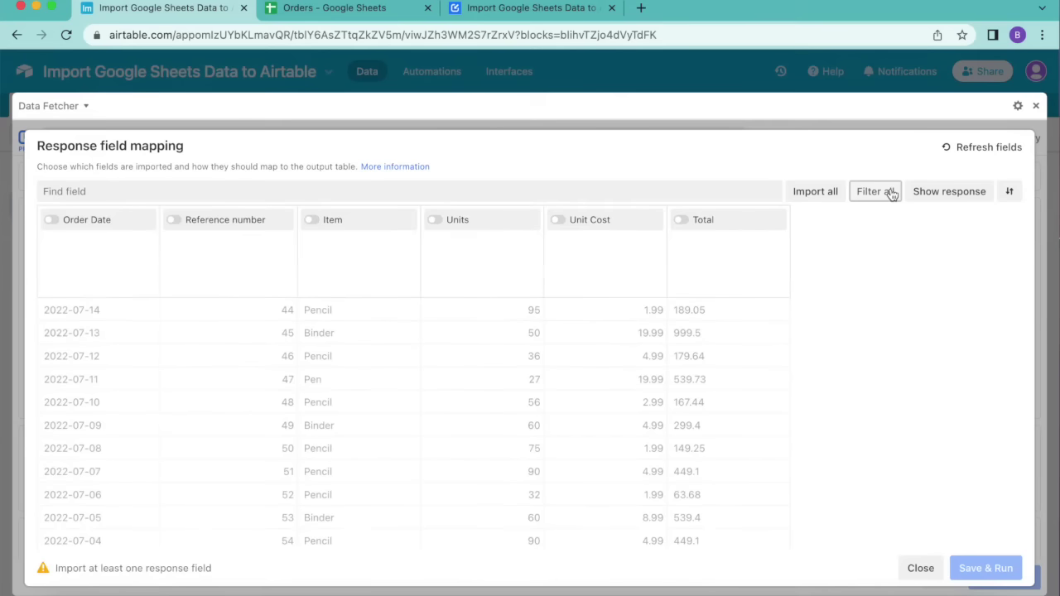
left_click(837, 192)
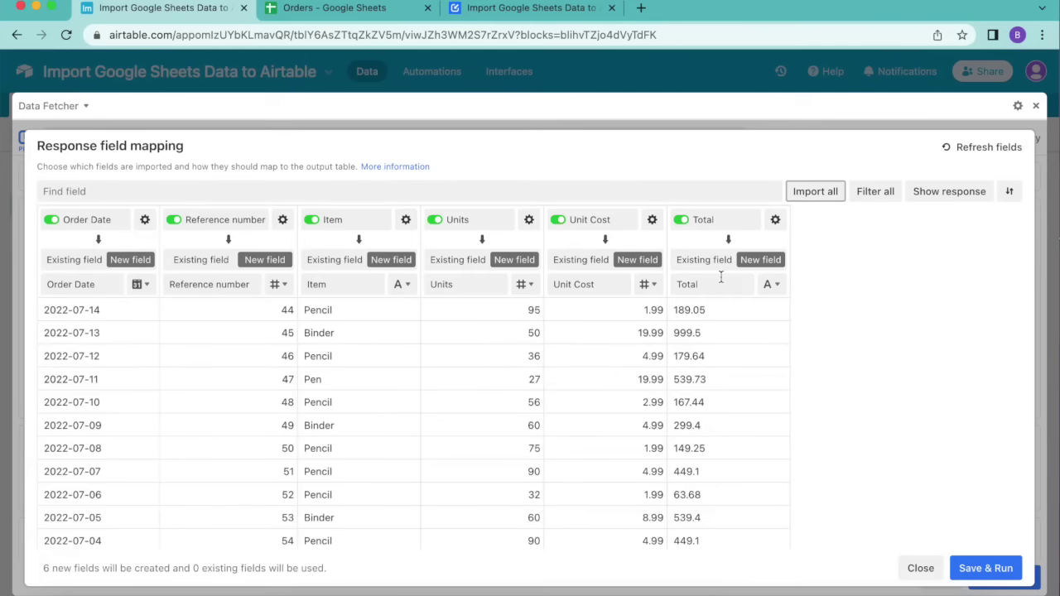
Make Unit Cost and Total Currency fields, then Save & Run the request.
left_click(650, 284)
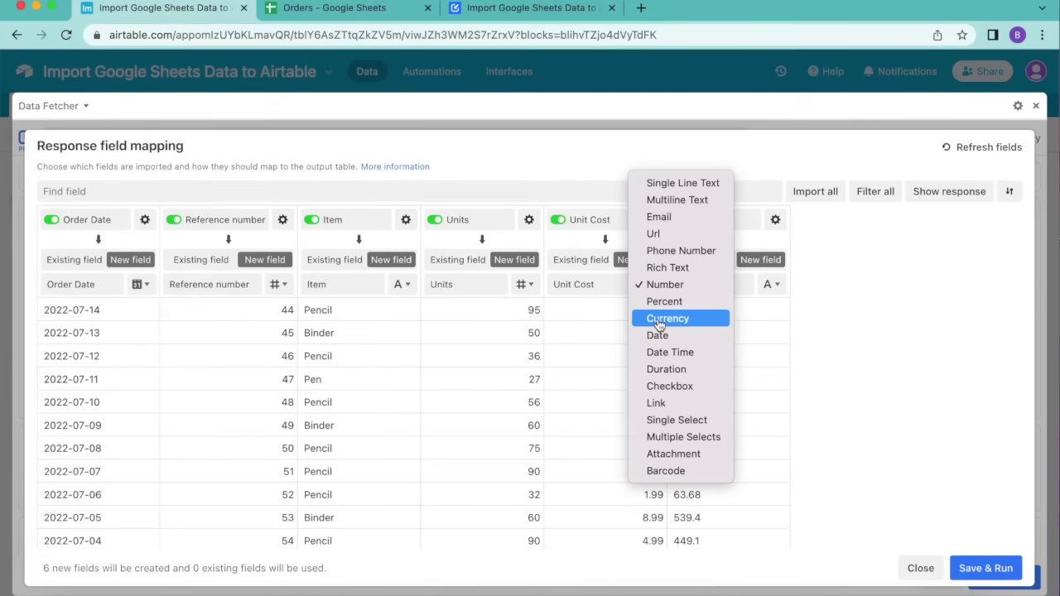
left_click(660, 322)
left_click(768, 285)
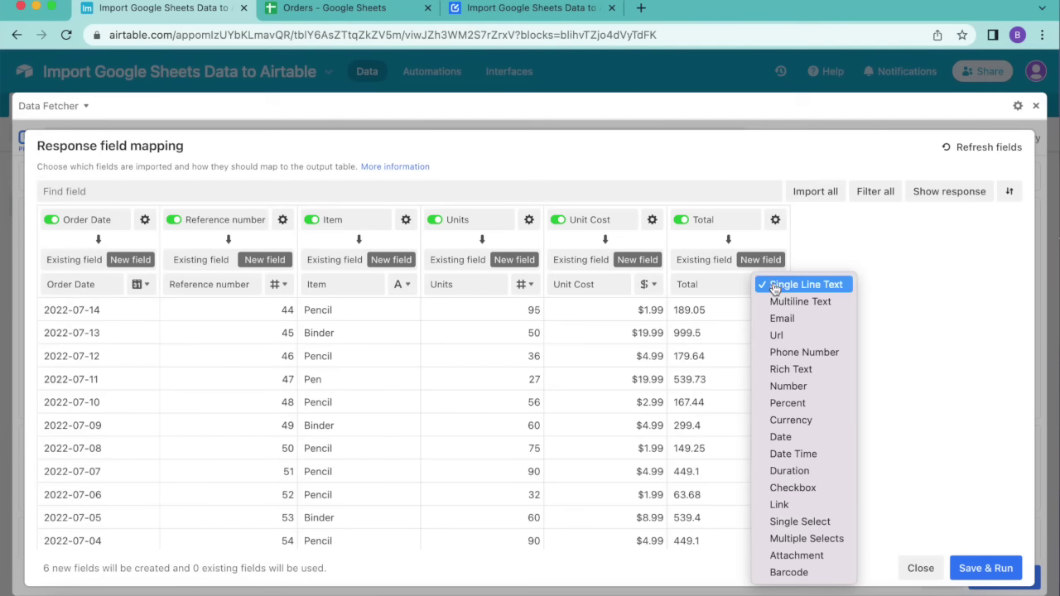
left_click(788, 423)
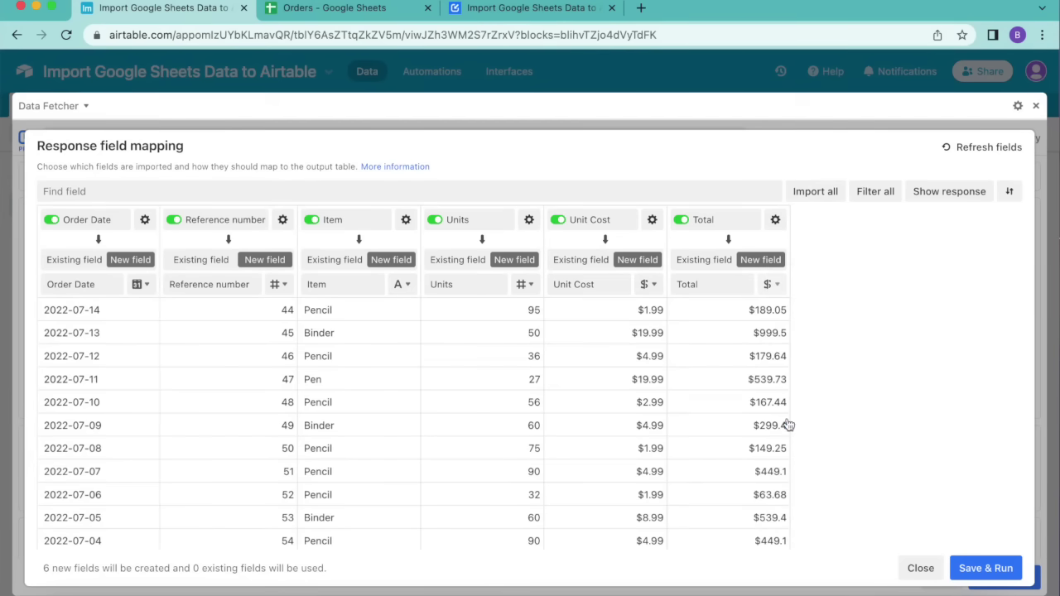
left_click(997, 569)
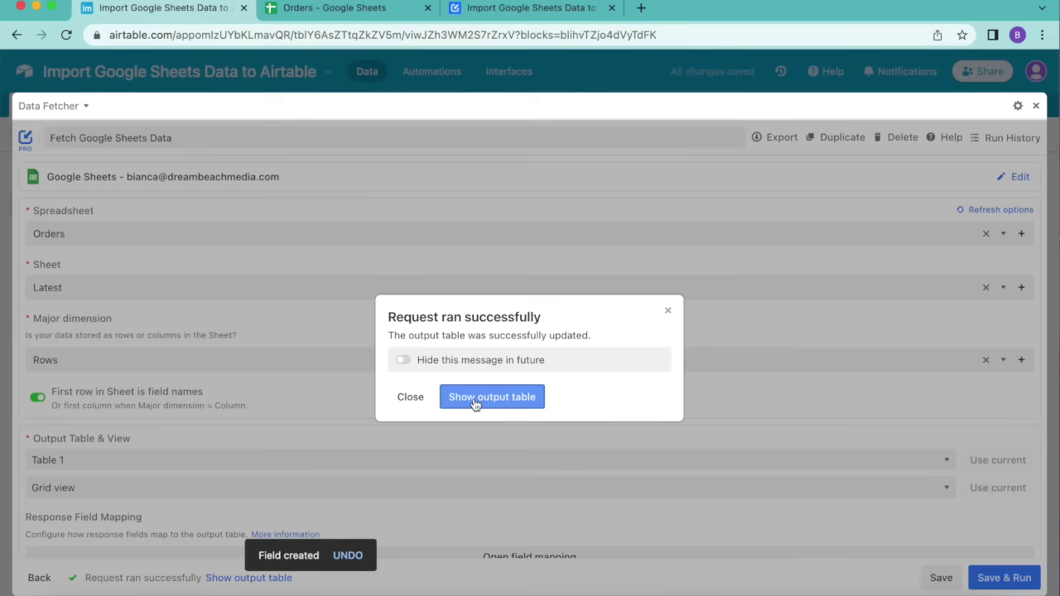
left_click(473, 401)
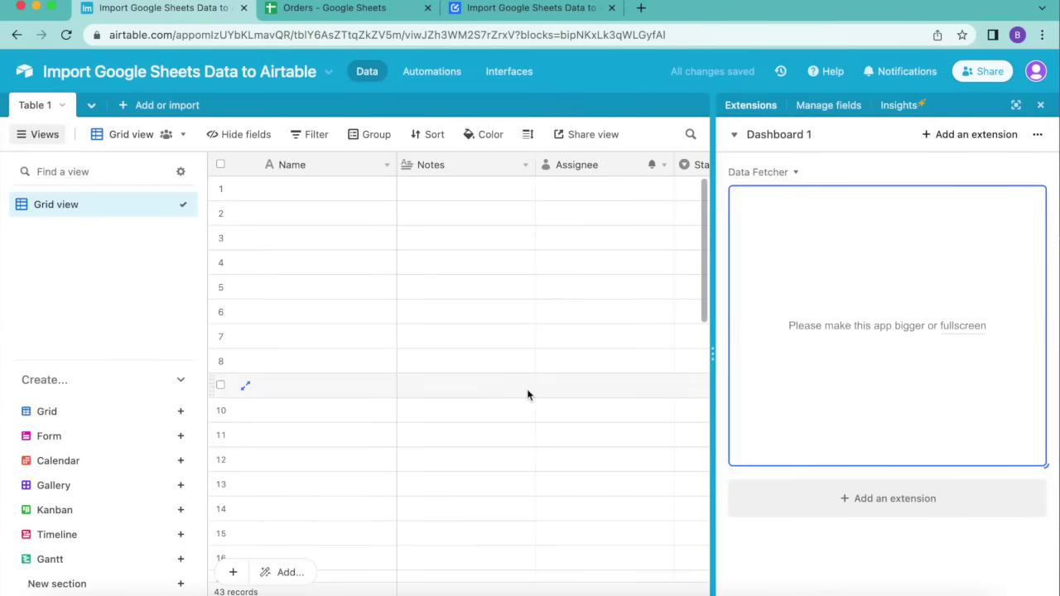
Browse the 43 imported Orders records in Table 1, then reopen Data Fetcher full-size.
left_click(1041, 105)
scroll(948, 290, "right", 3)
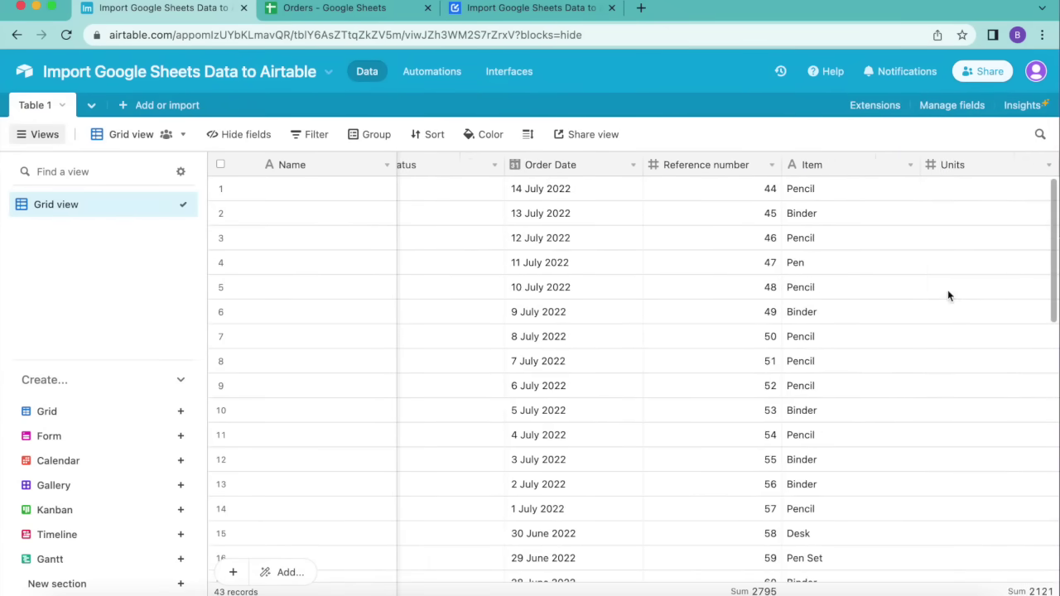
scroll(948, 290, "down", 7)
scroll(950, 296, "up", 10)
scroll(950, 296, "right", 4)
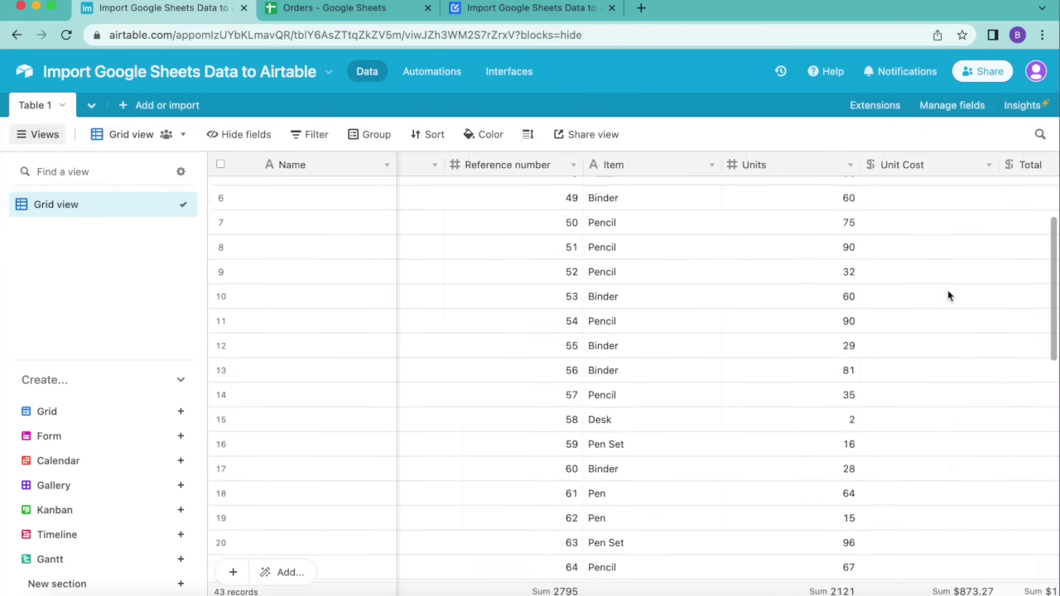
scroll(950, 296, "right", 1)
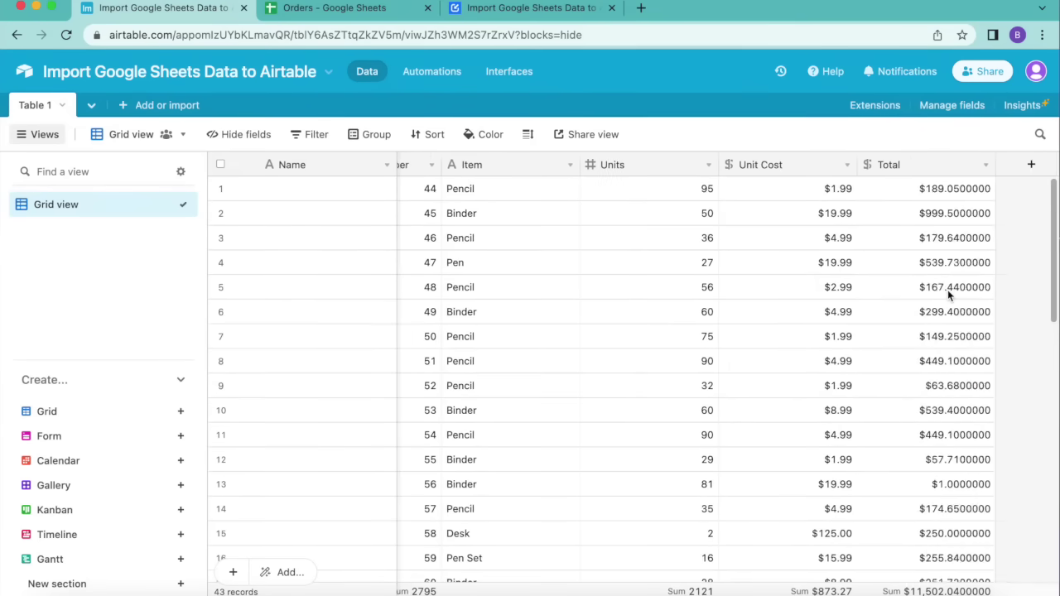
scroll(949, 296, "left", 5)
scroll(950, 296, "right", 8)
scroll(948, 290, "left", 6)
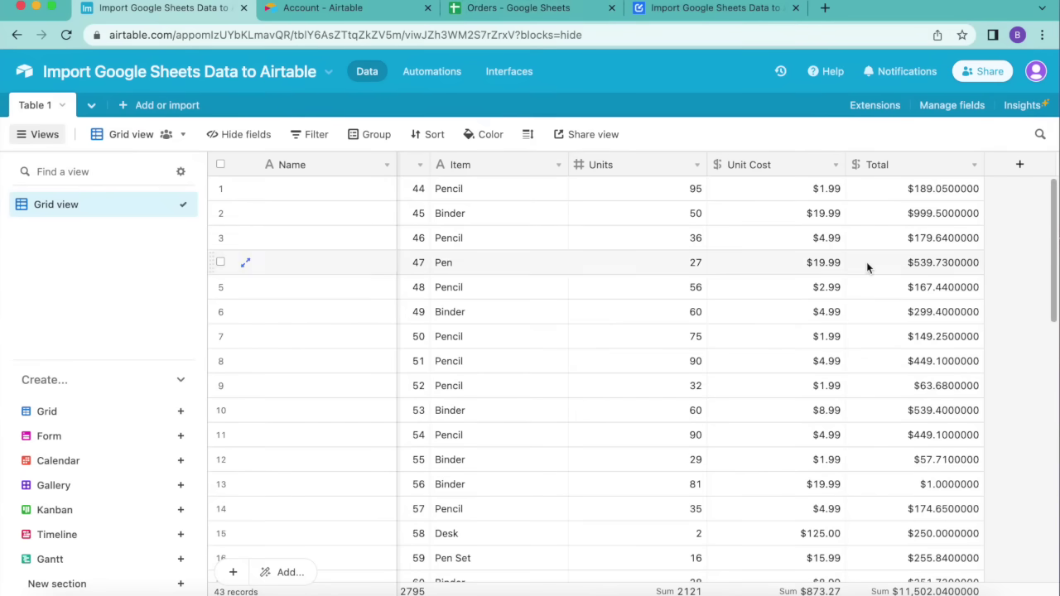
left_click(873, 106)
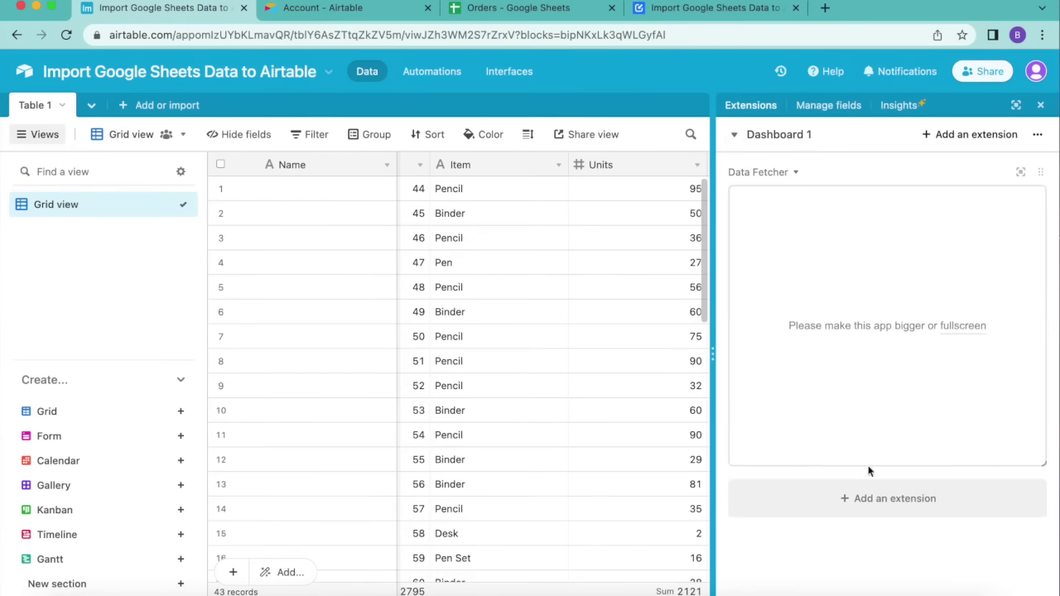
left_click(1022, 171)
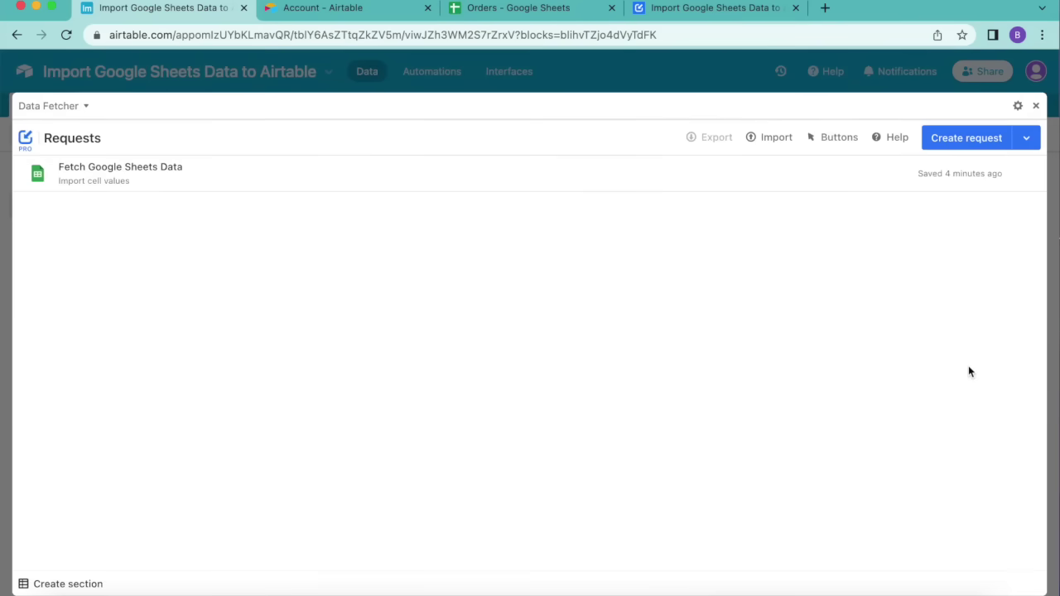
In Advanced settings, set Update Based on Field to Reference number and save the request.
left_click(151, 176)
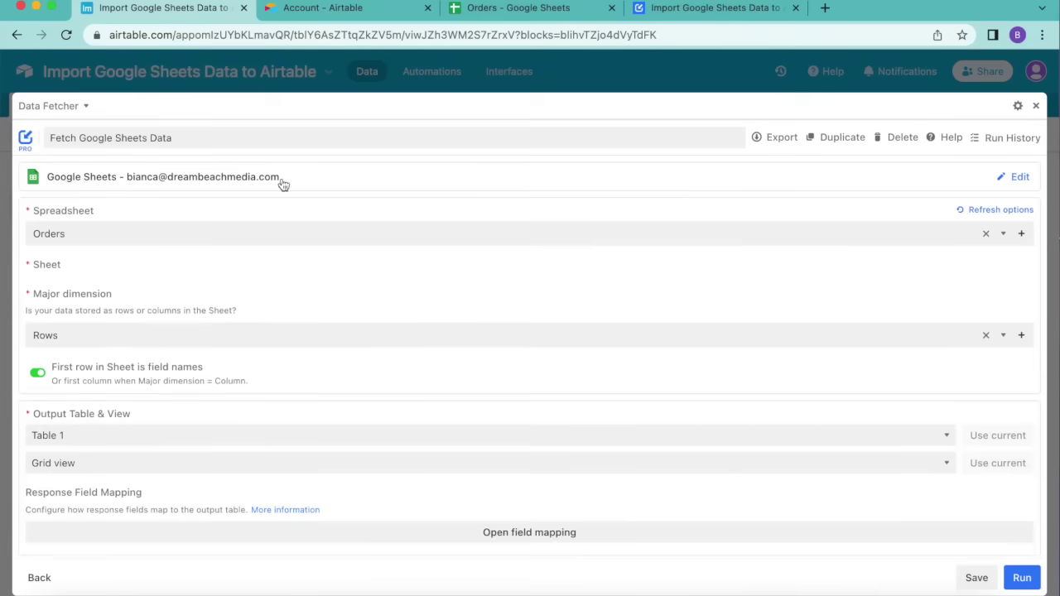
scroll(439, 338, "down", 3)
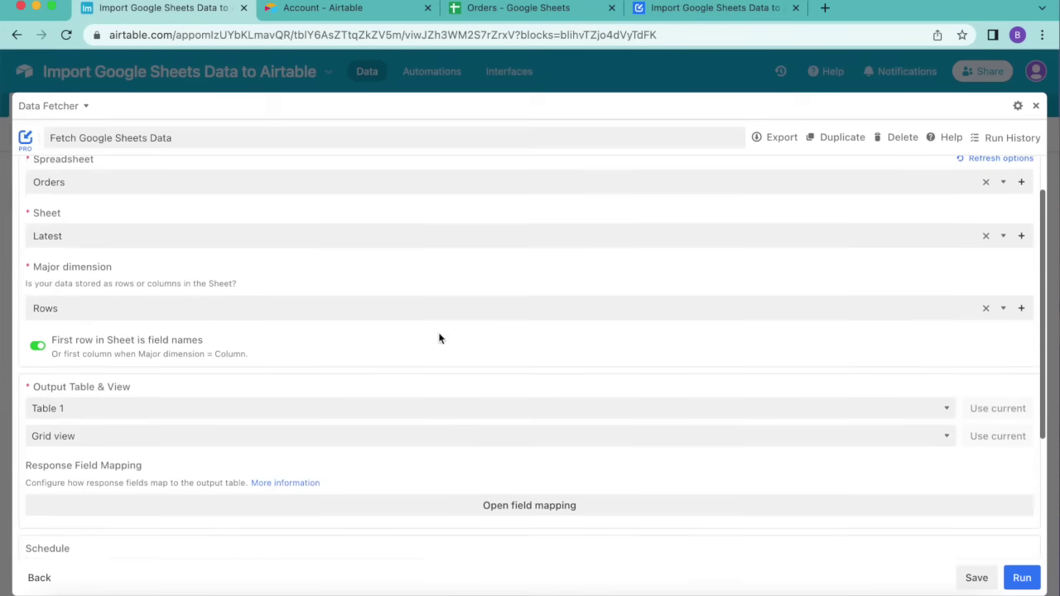
scroll(439, 338, "down", 1)
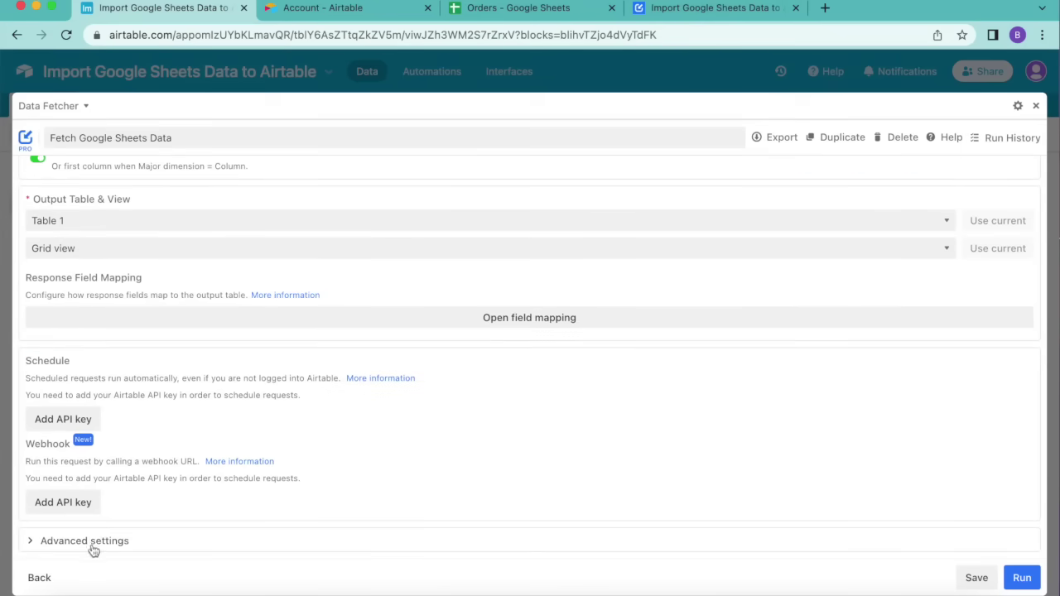
left_click(76, 544)
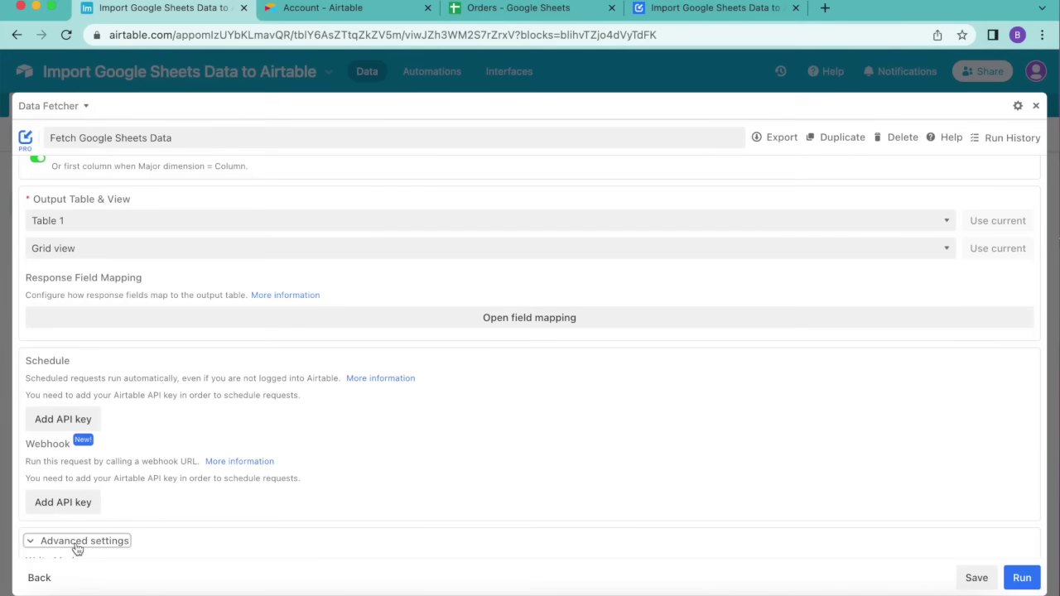
scroll(273, 521, "down", 3)
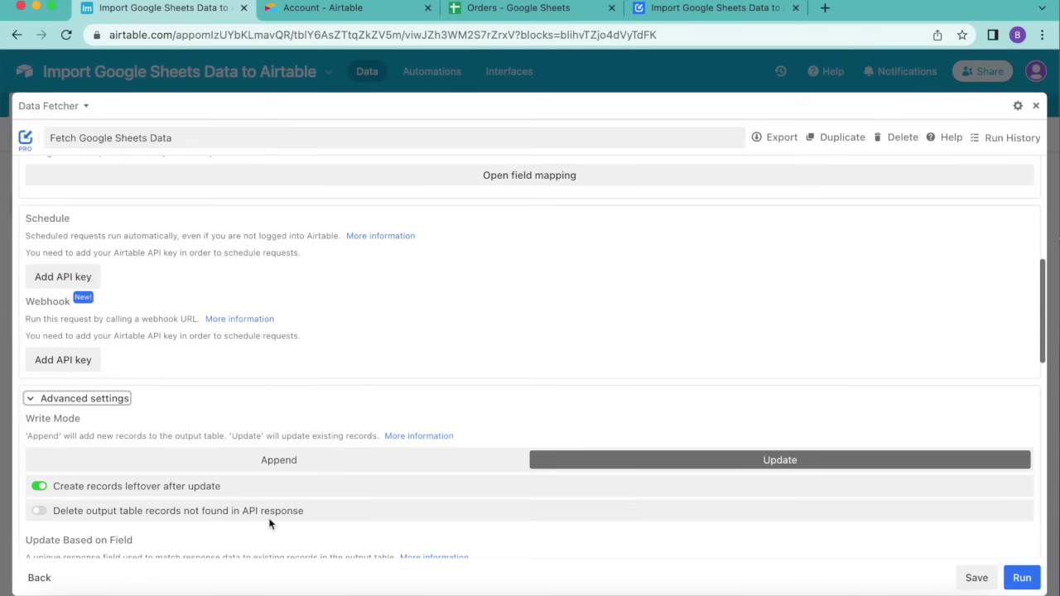
scroll(269, 523, "down", 1)
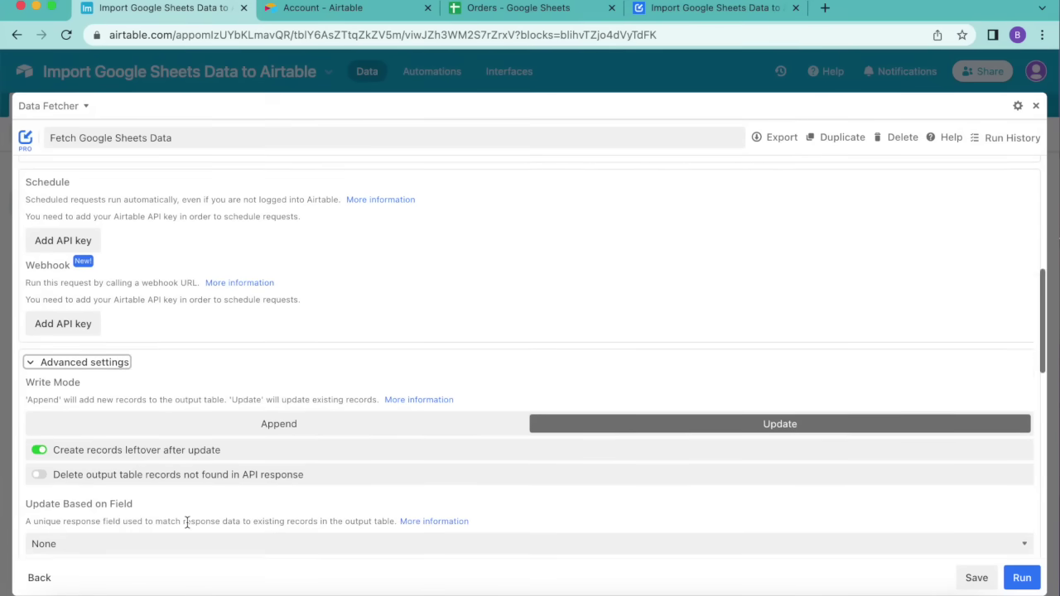
scroll(187, 523, "down", 3)
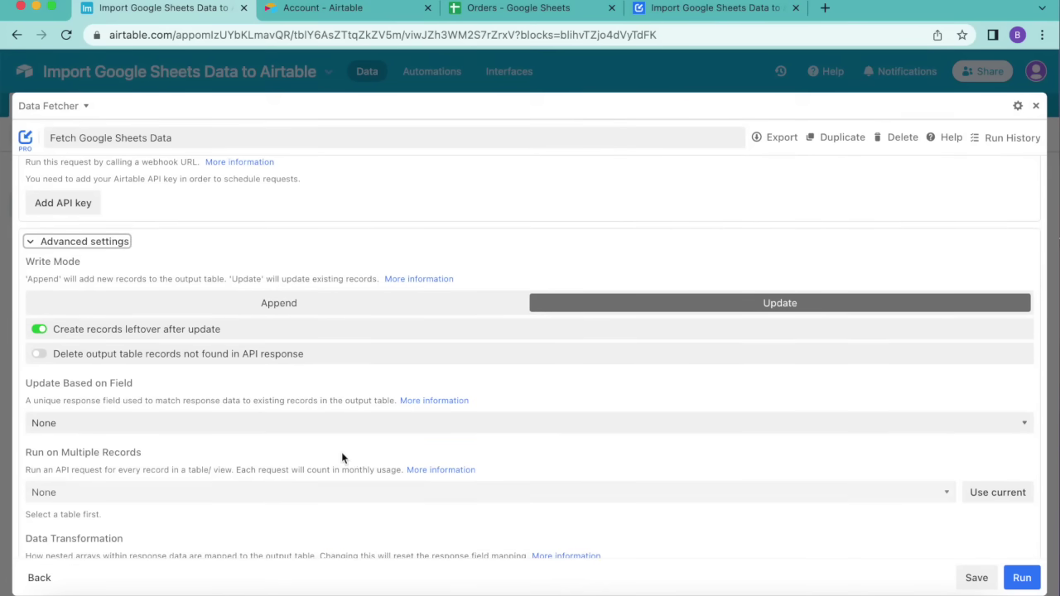
left_click(334, 426)
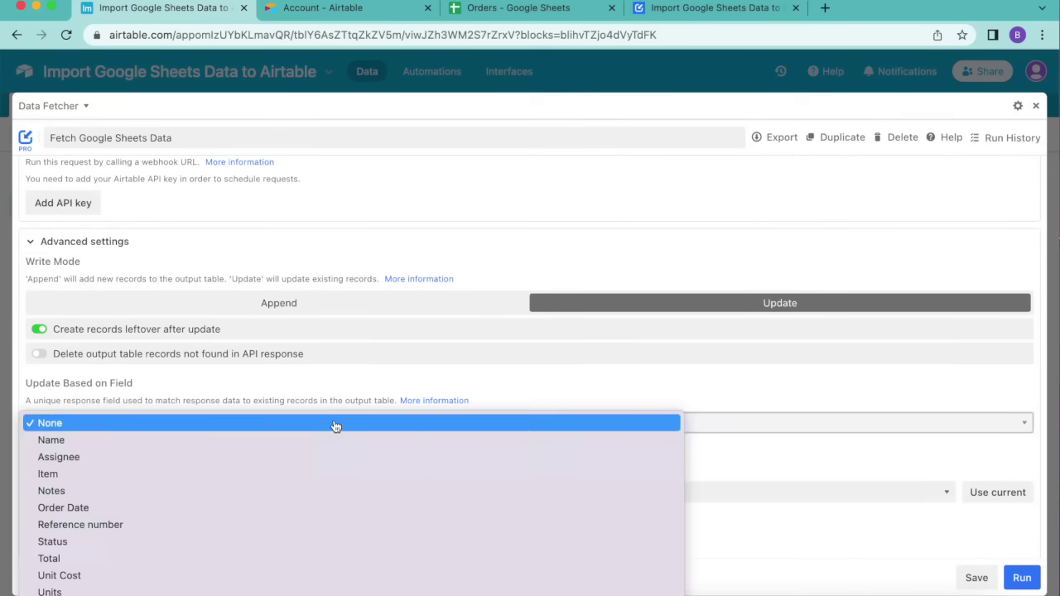
left_click(189, 528)
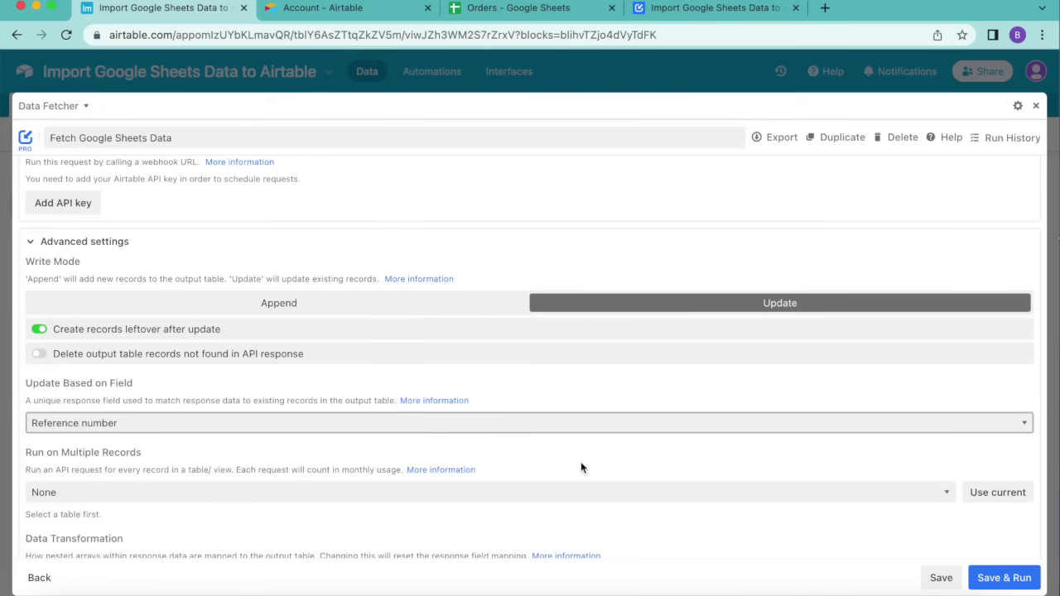
left_click(939, 579)
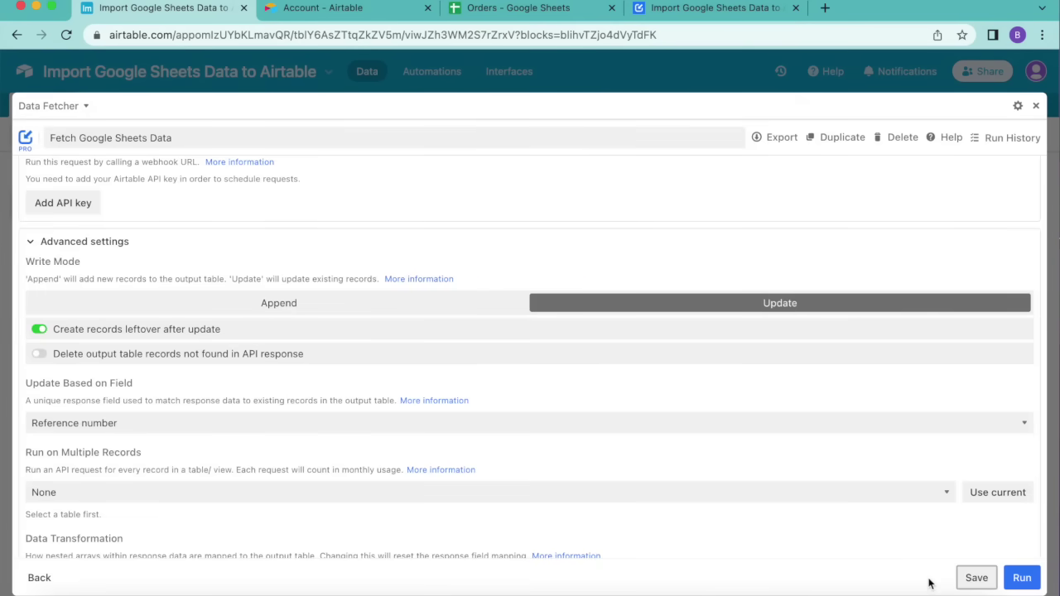
scroll(549, 511, "up", 4)
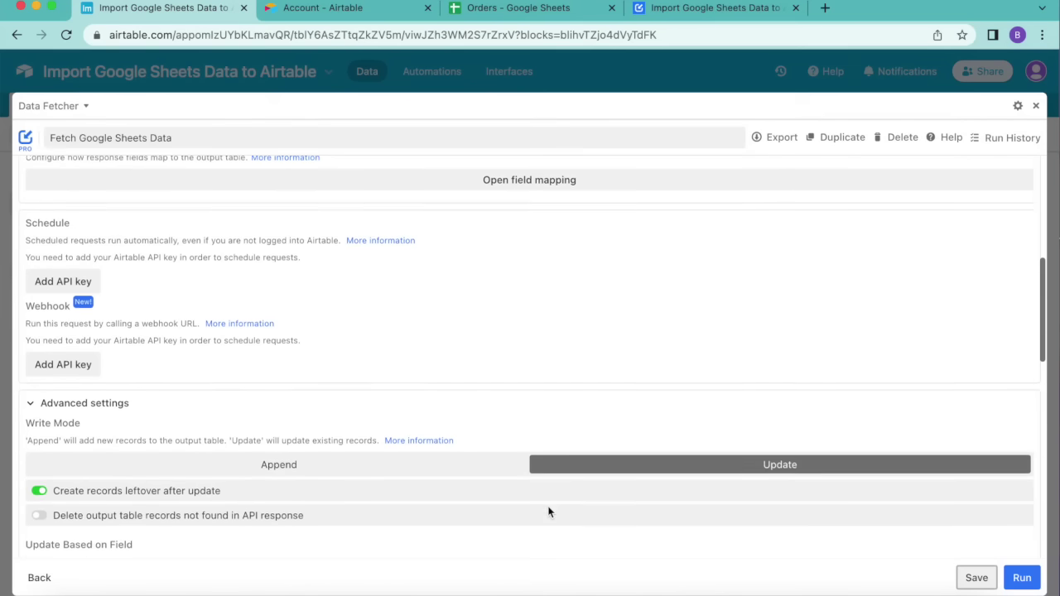
Scroll up to the Schedule section and start adding an Airtable API key.
scroll(549, 510, "up", 2)
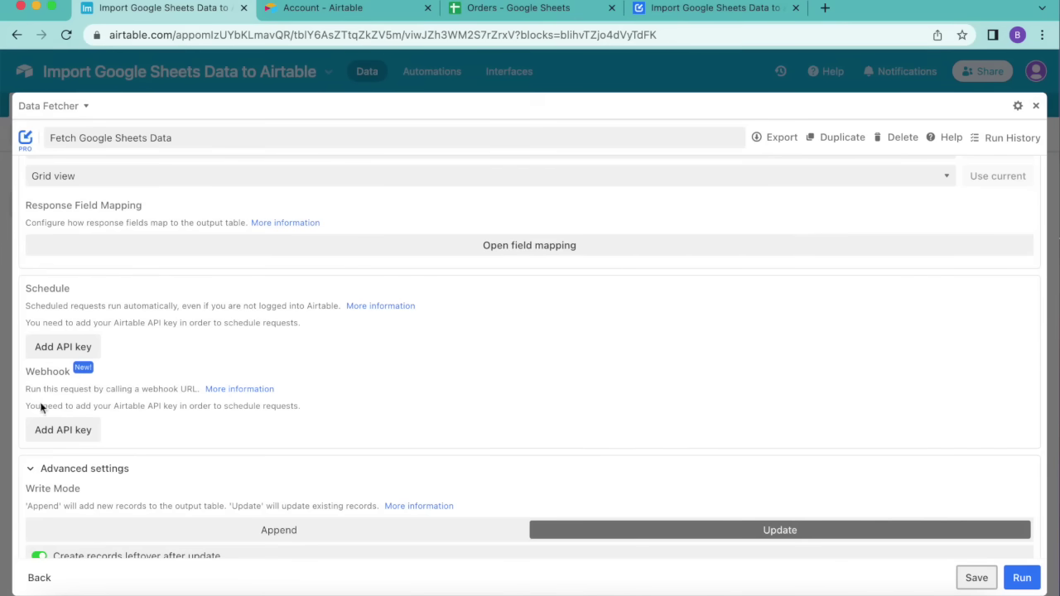
left_click(50, 350)
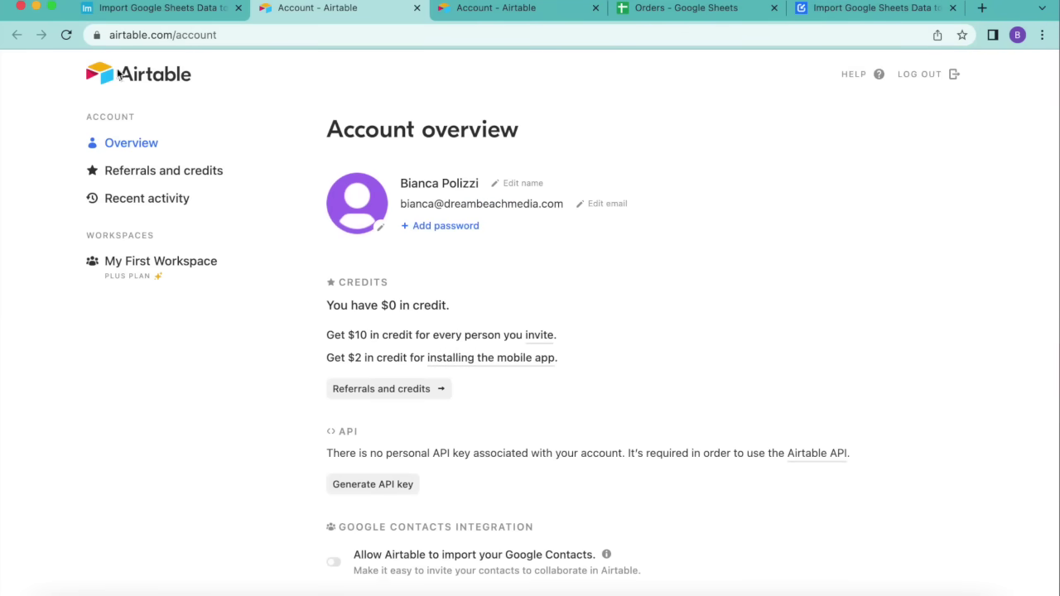
Generate a personal API key on the account page and return to the base tab.
left_click(393, 489)
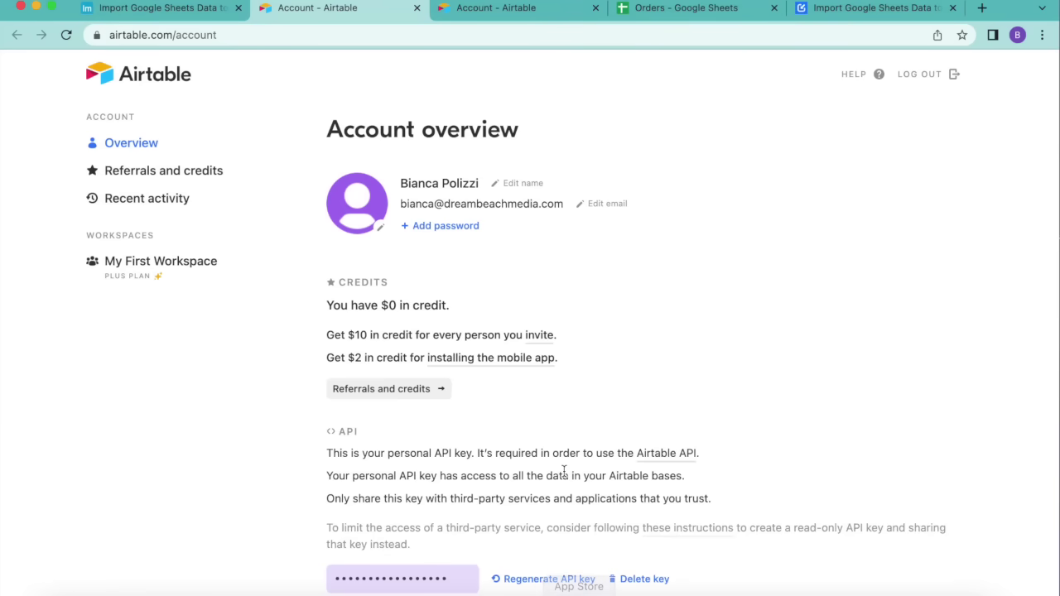
scroll(396, 466, "down", 2)
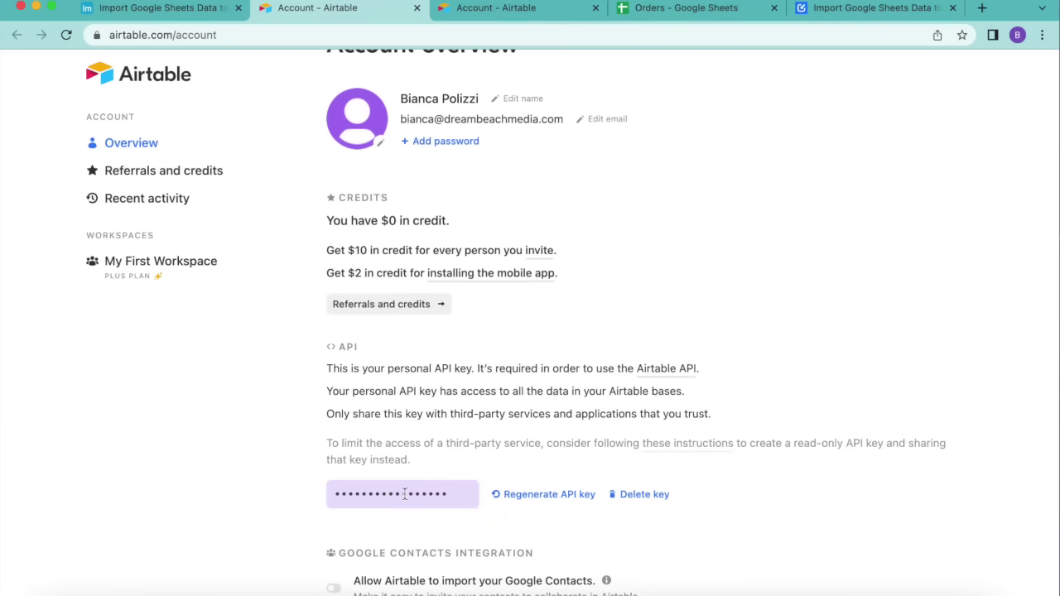
left_click(158, 8)
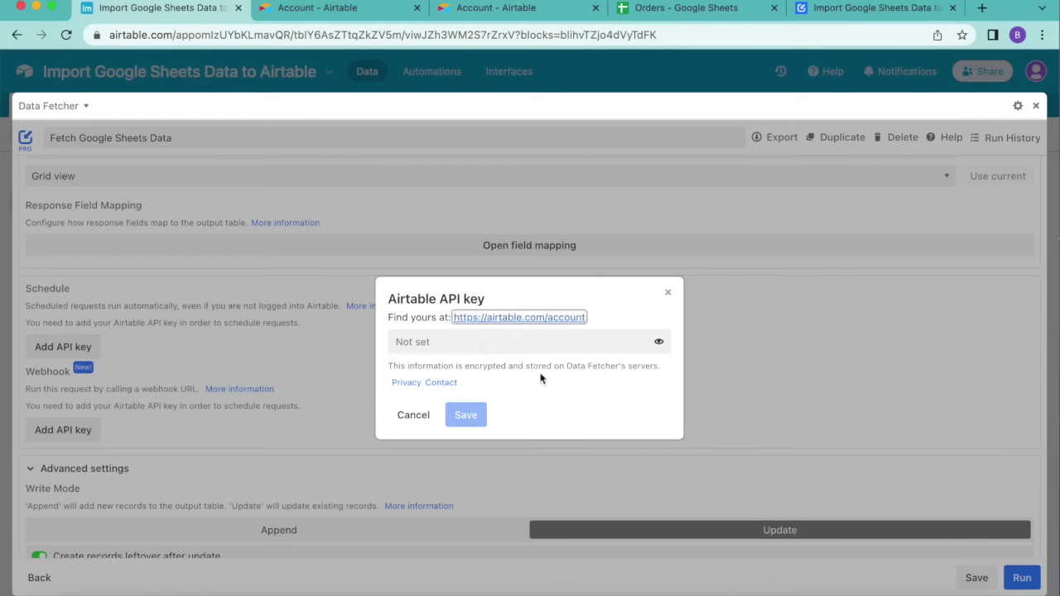
Paste the generated API key into Data Fetcher and save it.
left_click(440, 346)
key("super+v")
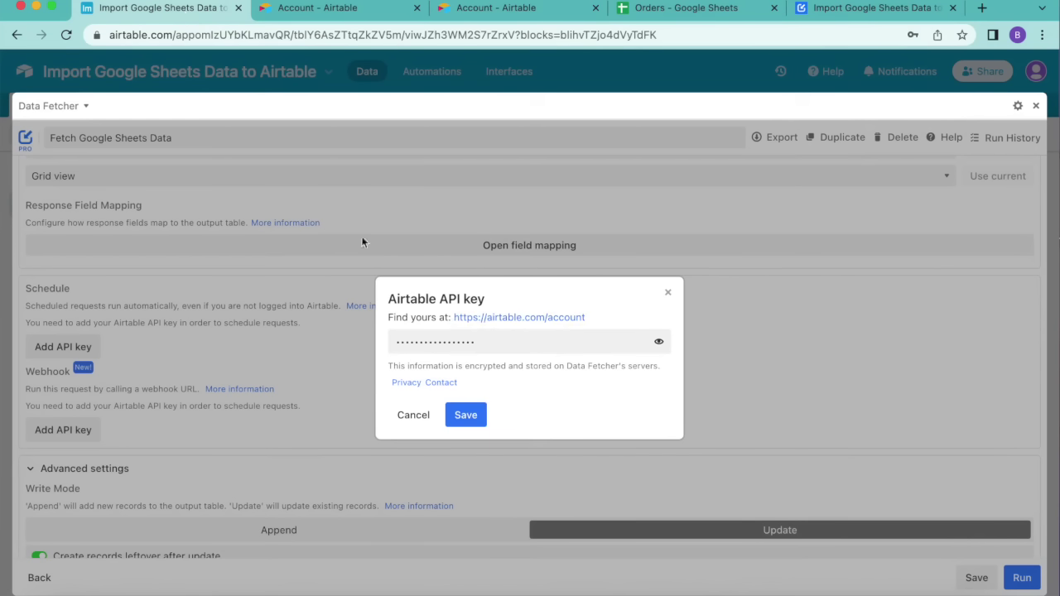
left_click(474, 421)
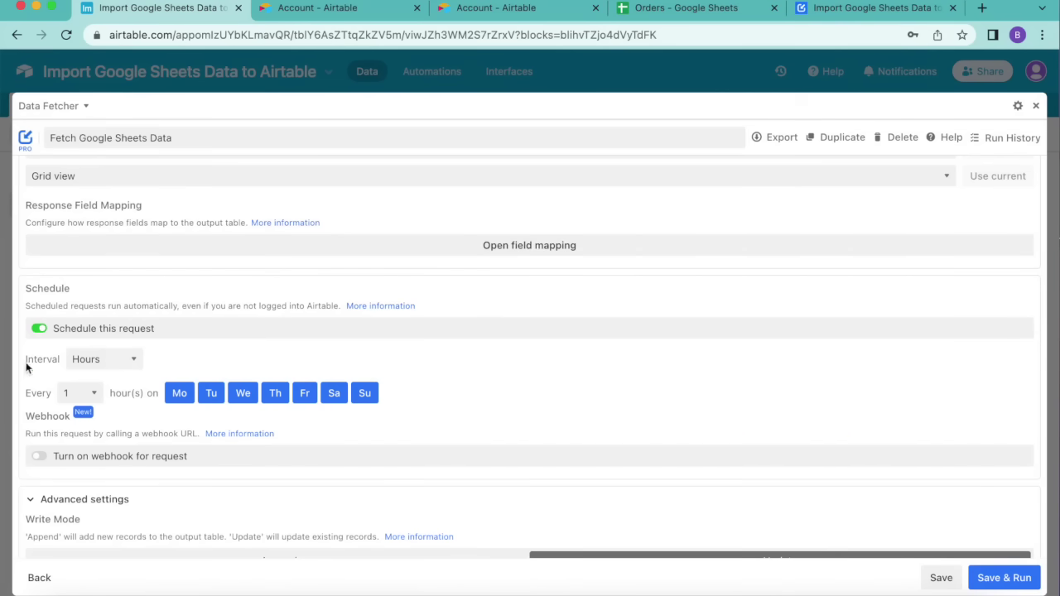
Schedule the request to run every 1 hour on every day, then close the Data Fetcher panel.
left_click(105, 358)
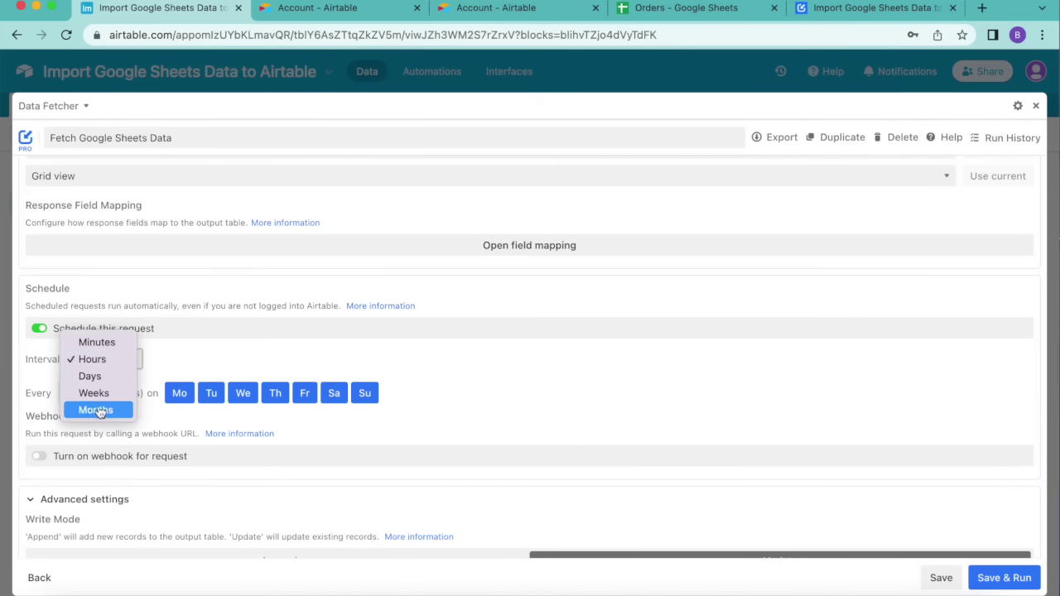
left_click(183, 357)
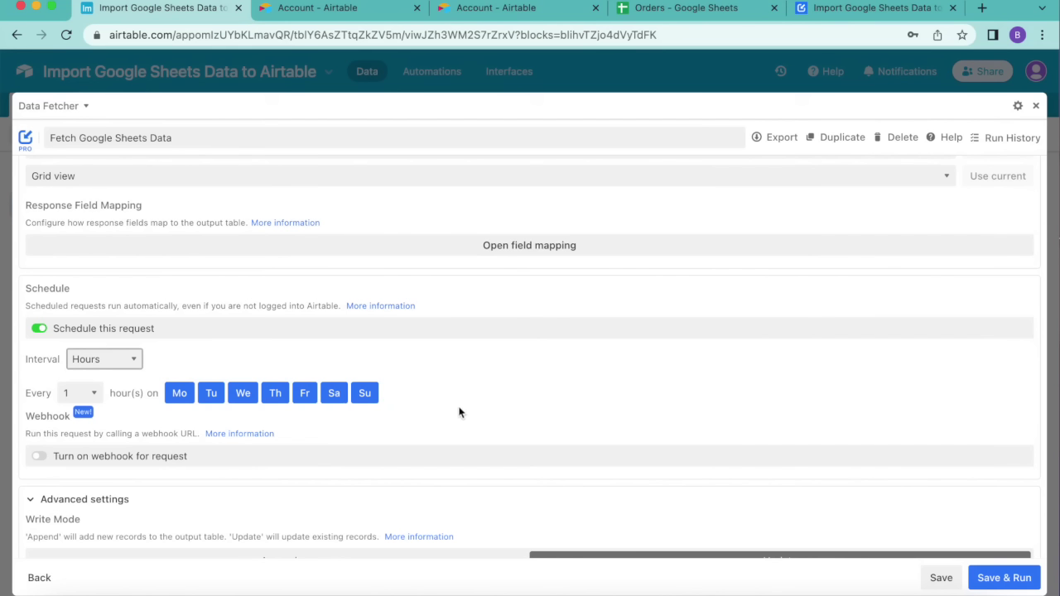
left_click(944, 578)
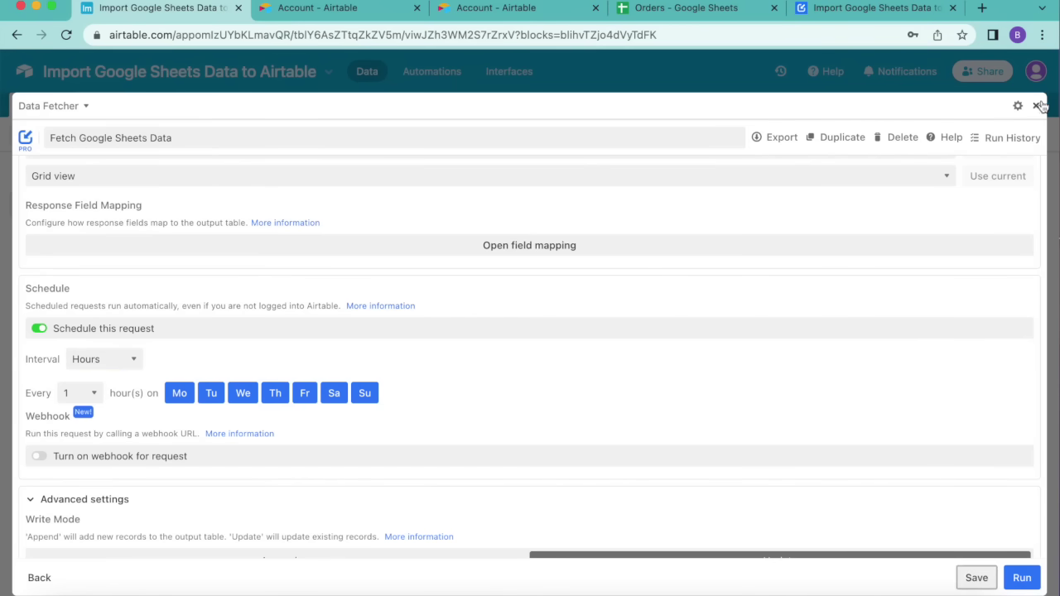
left_click(1038, 106)
left_click(1039, 106)
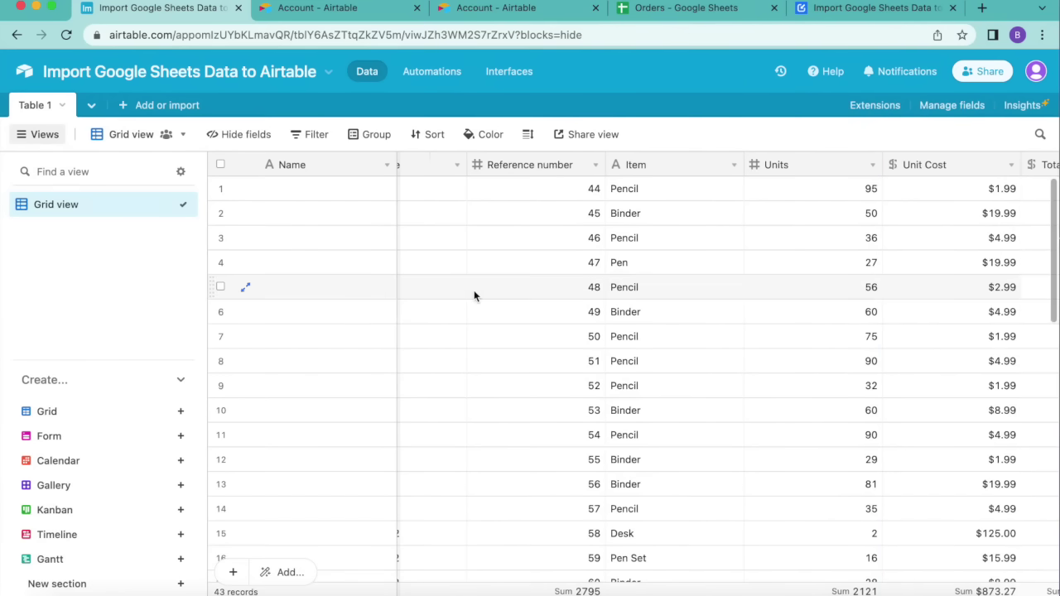
scroll(474, 290, "right", 3)
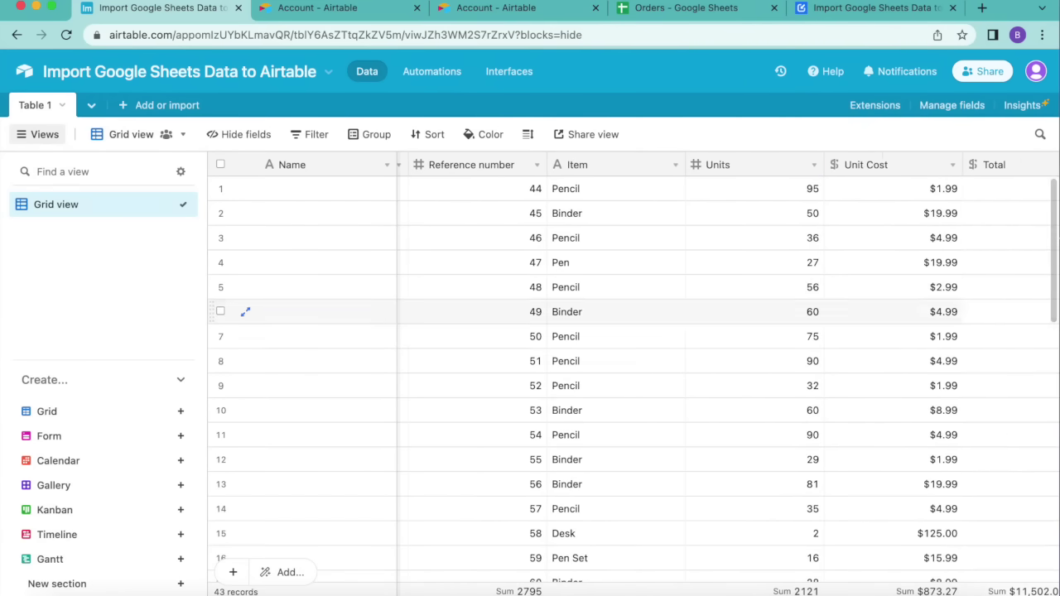
scroll(654, 400, "right", 5)
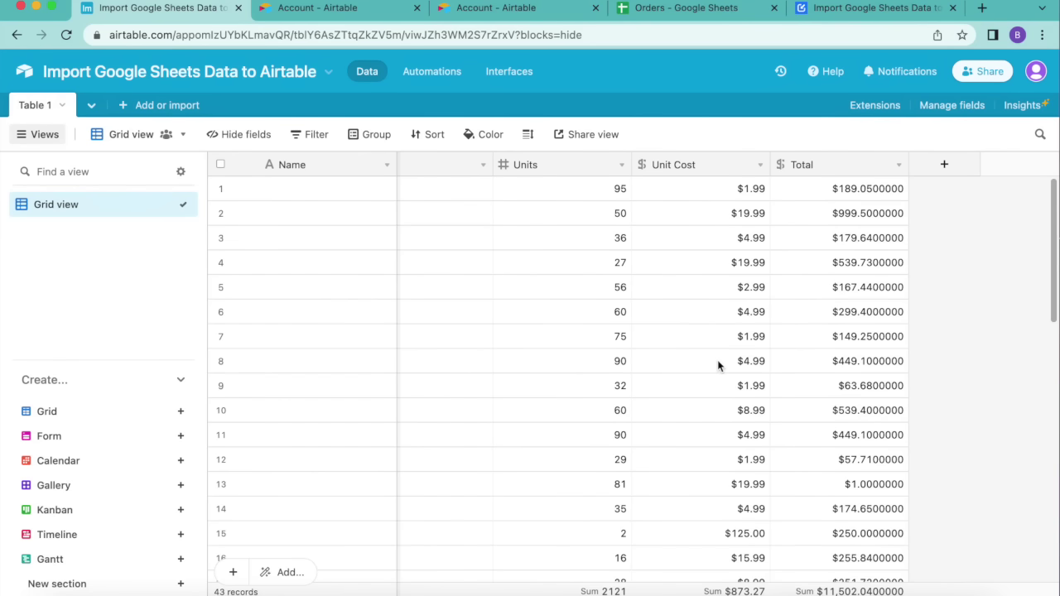
left_click(911, 10)
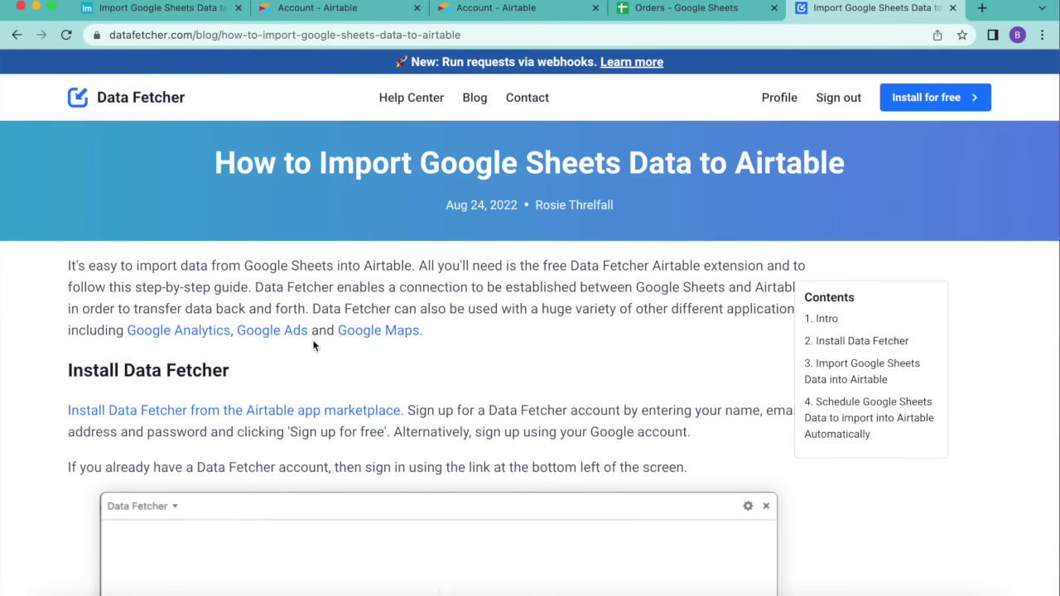
Scroll through the 'How to Import Google Sheets Data to Airtable' article and back toward the top.
scroll(313, 346, "down", 1)
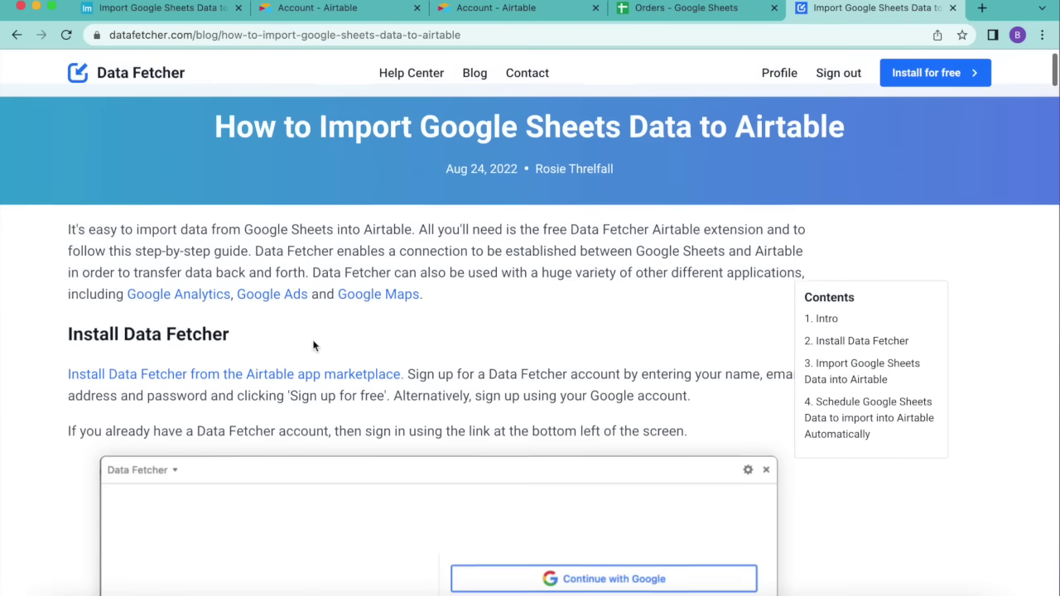
scroll(314, 345, "down", 9)
scroll(313, 345, "down", 20)
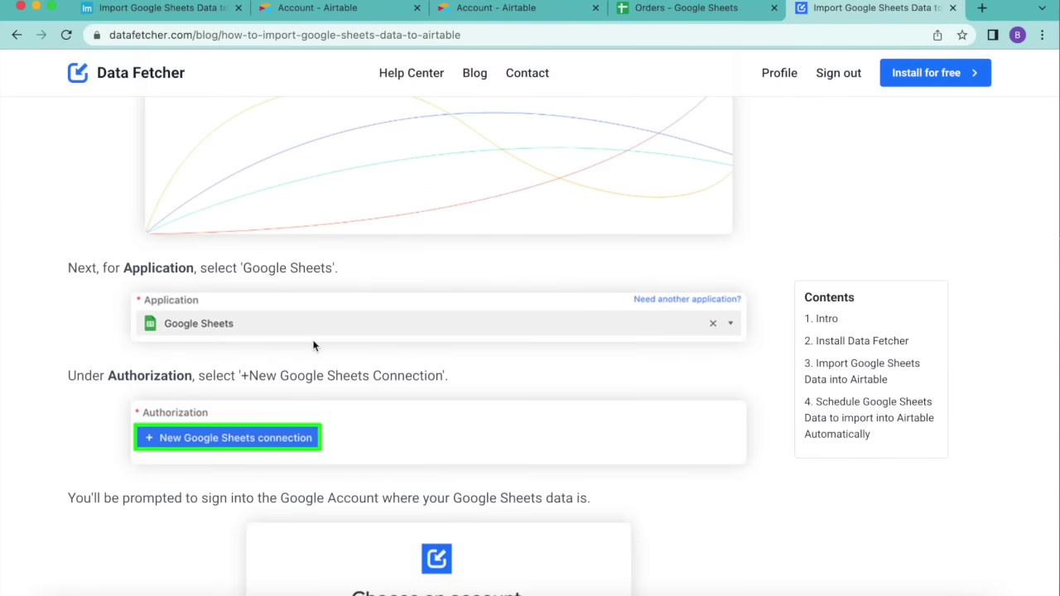
scroll(313, 346, "up", 20)
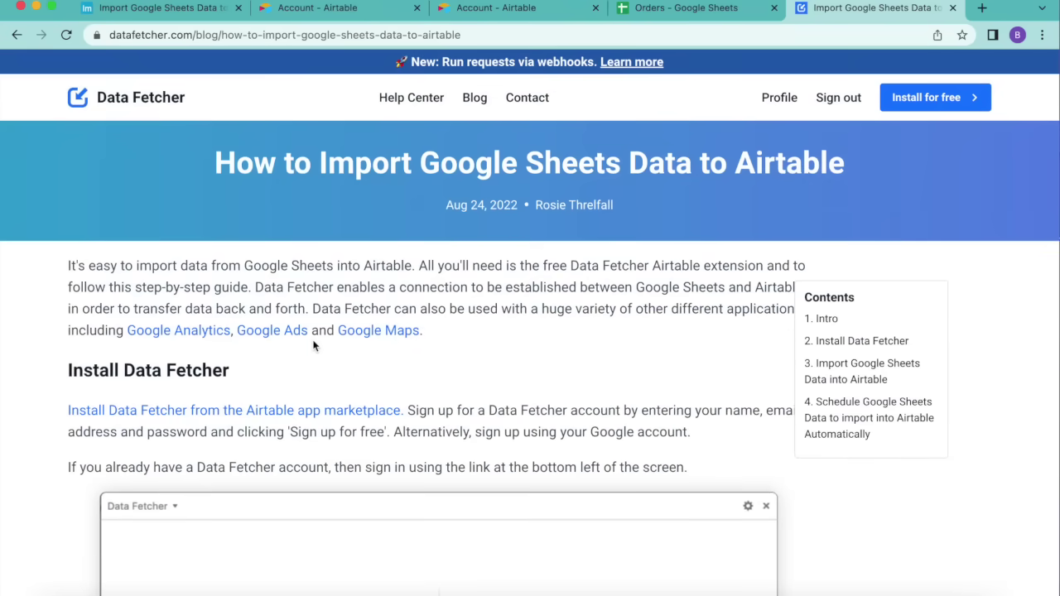